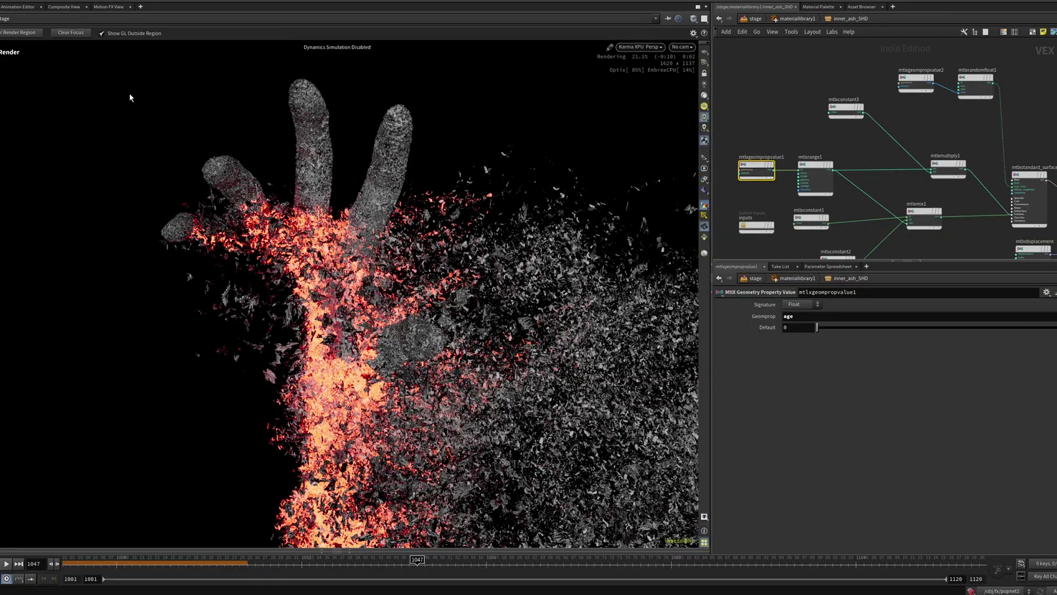
# Limit the Karma render to a region around the hand and pan through the sourcing, pyro, skin and inner sims.
pyautogui.keyDown('ctrl'); pyautogui.keyDown('shift'); pyautogui.moveTo(175, 124); pyautogui.dragTo(483, 354); pyautogui.keyUp('shift'); pyautogui.keyUp('ctrl')
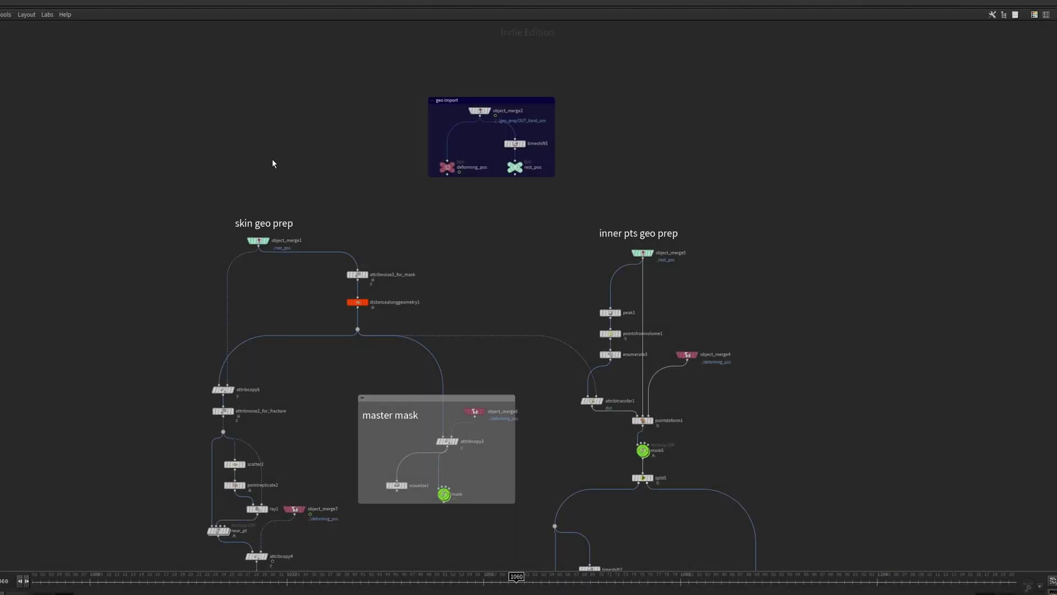
pyautogui.moveTo(157, 469); pyautogui.dragTo(177, 230, button='middle')
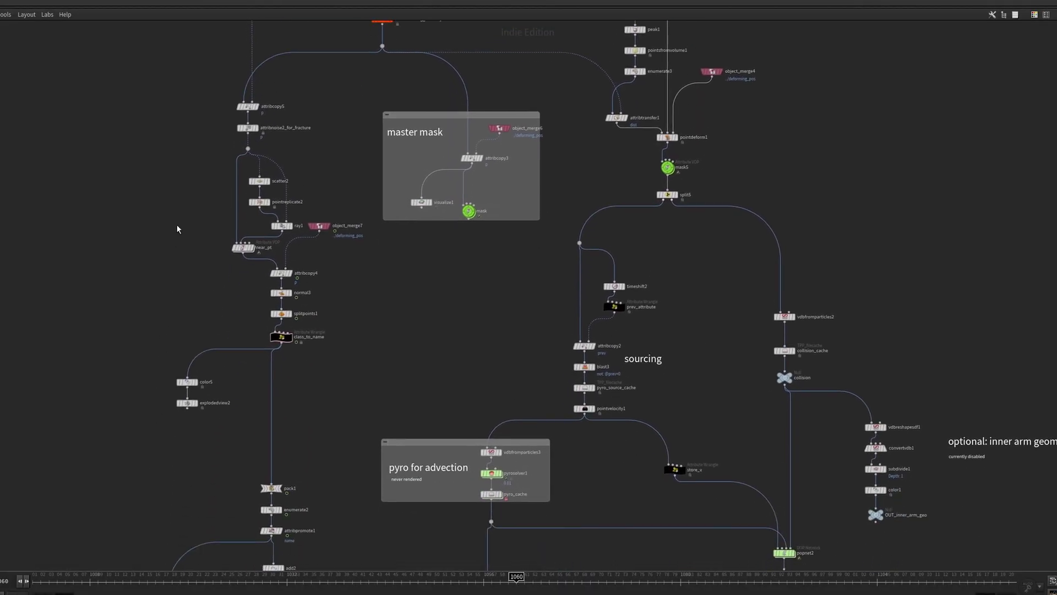
pyautogui.moveTo(191, 519); pyautogui.dragTo(200, 228, button='middle')
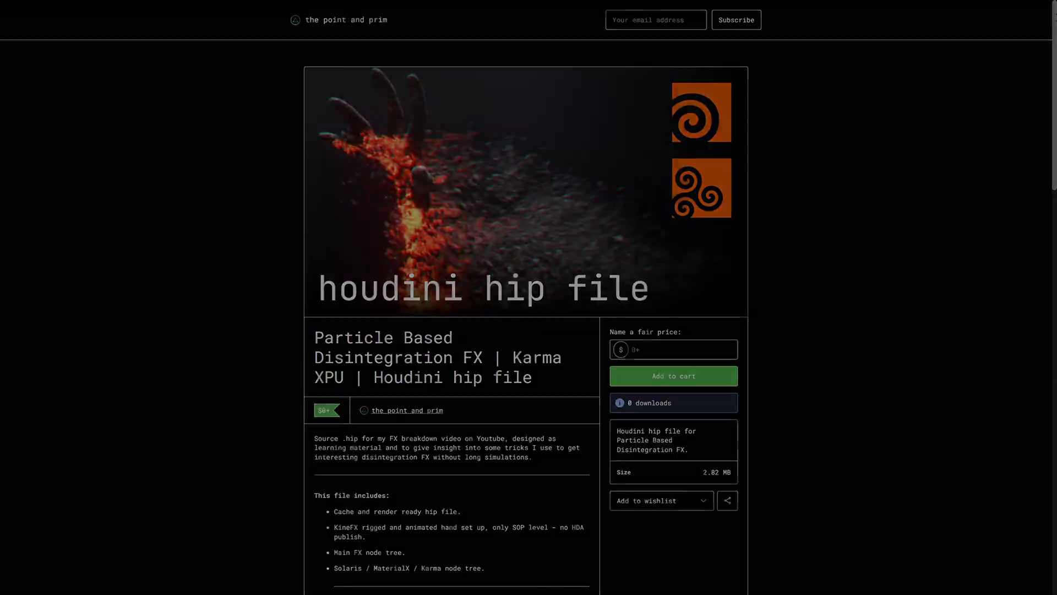
# Scroll the free hip file's product page through its node-graph images.
pyautogui.scroll(-6, 1035, 127)
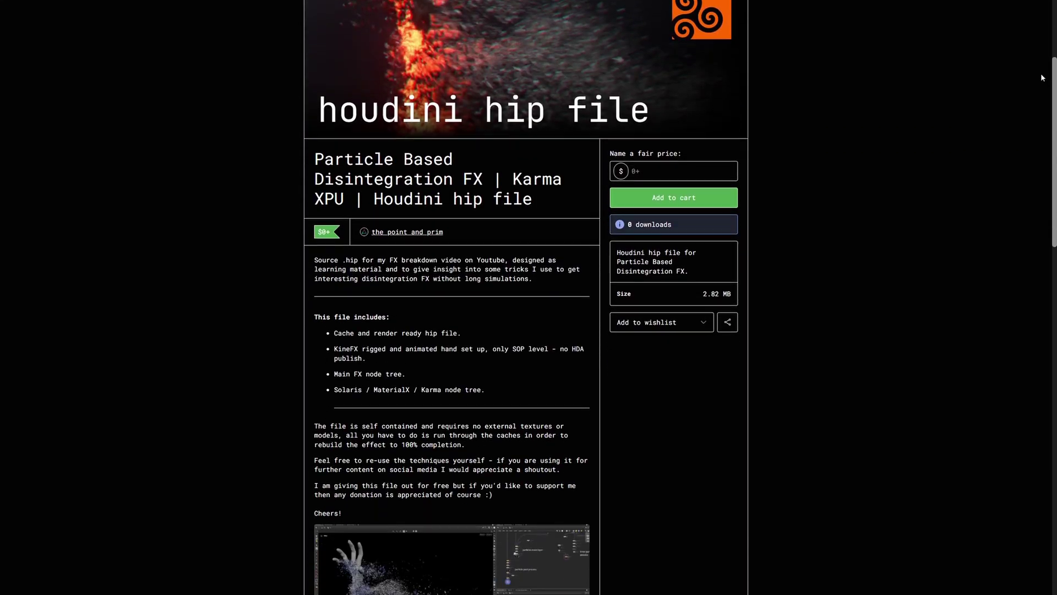
pyautogui.scroll(-4, 1036, 127)
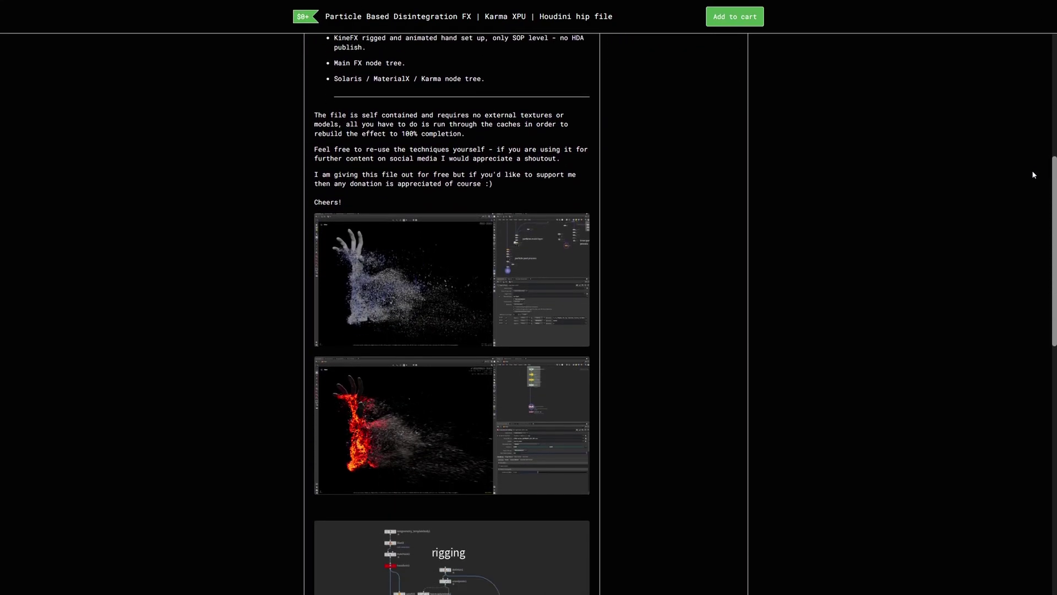
pyautogui.scroll(-9, 1033, 197)
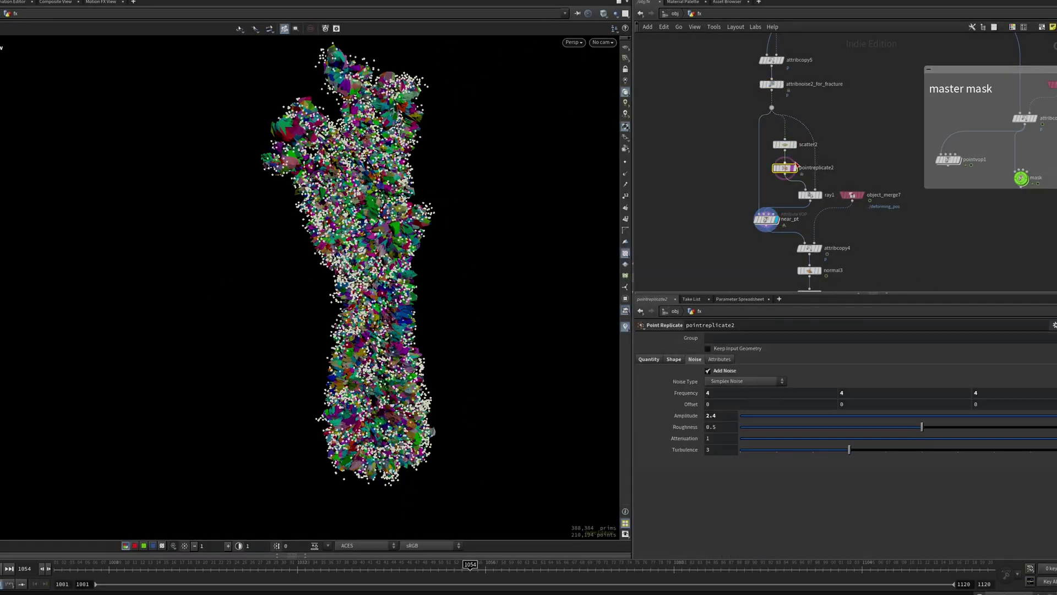
# Look inside near_pt, then inspect splitpoints1 and class_to_name while orbiting the fractured hand.
pyautogui.doubleClick(765, 217)
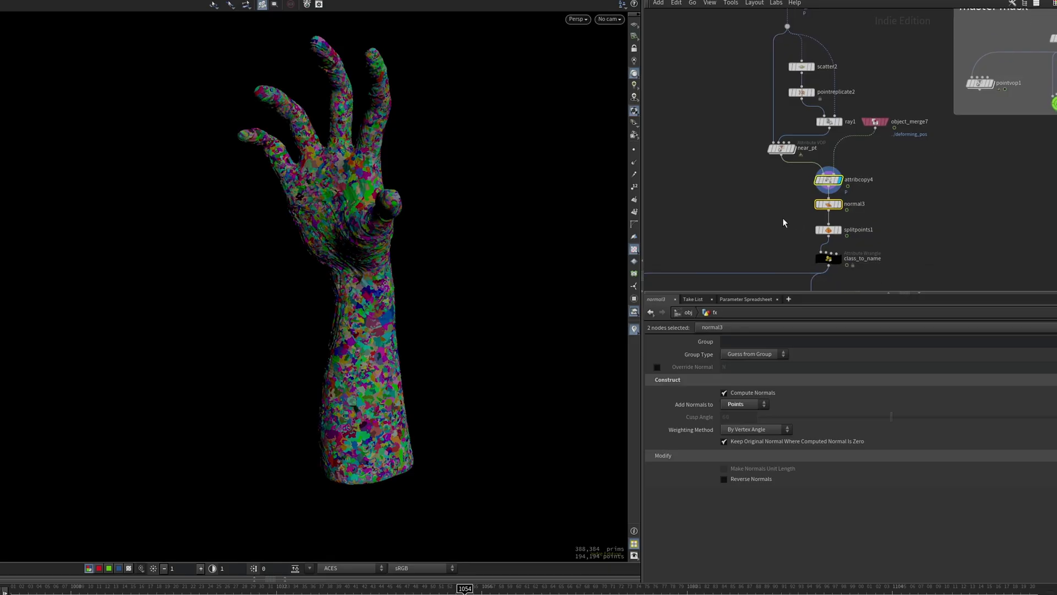
pyautogui.click(829, 230)
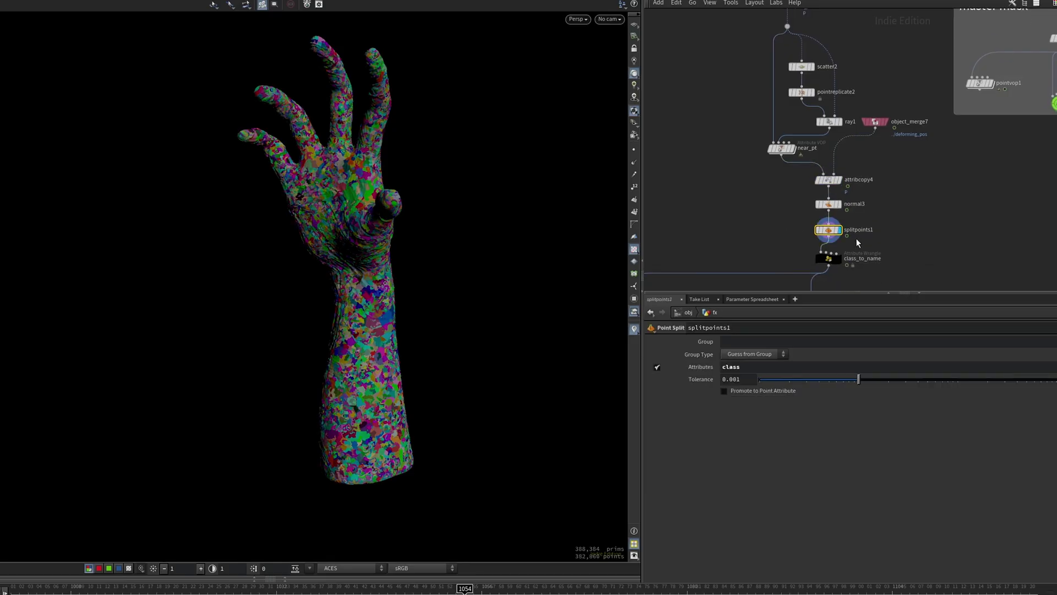
pyautogui.moveTo(443, 247); pyautogui.dragTo(334, 220)
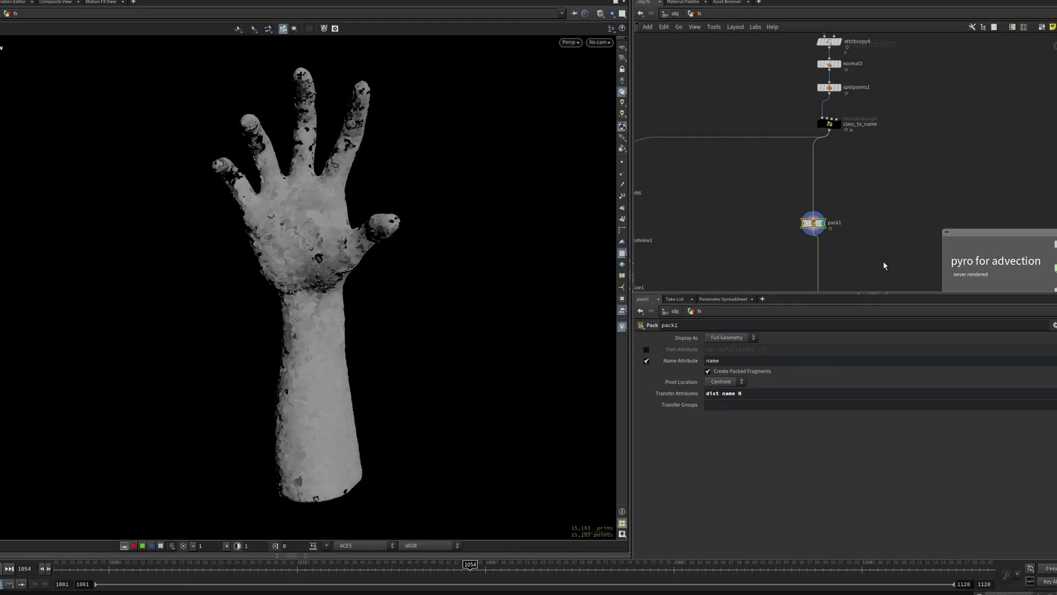
pyautogui.click(828, 124)
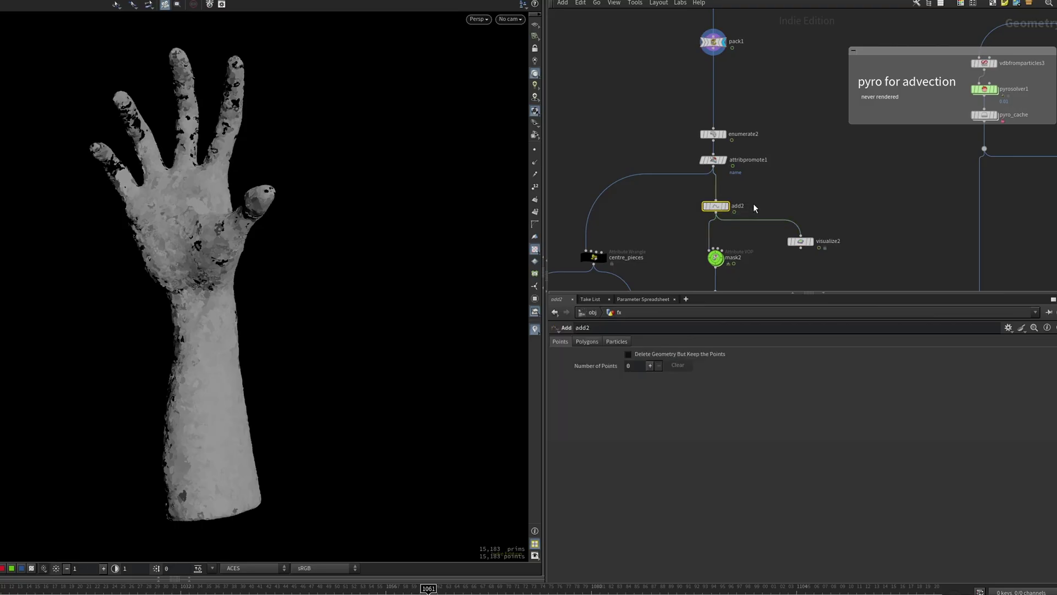
# Keep only points on add2, then inspect pack1, visualize2's red mask and popwrangle1's VEX code.
pyautogui.click(631, 358)
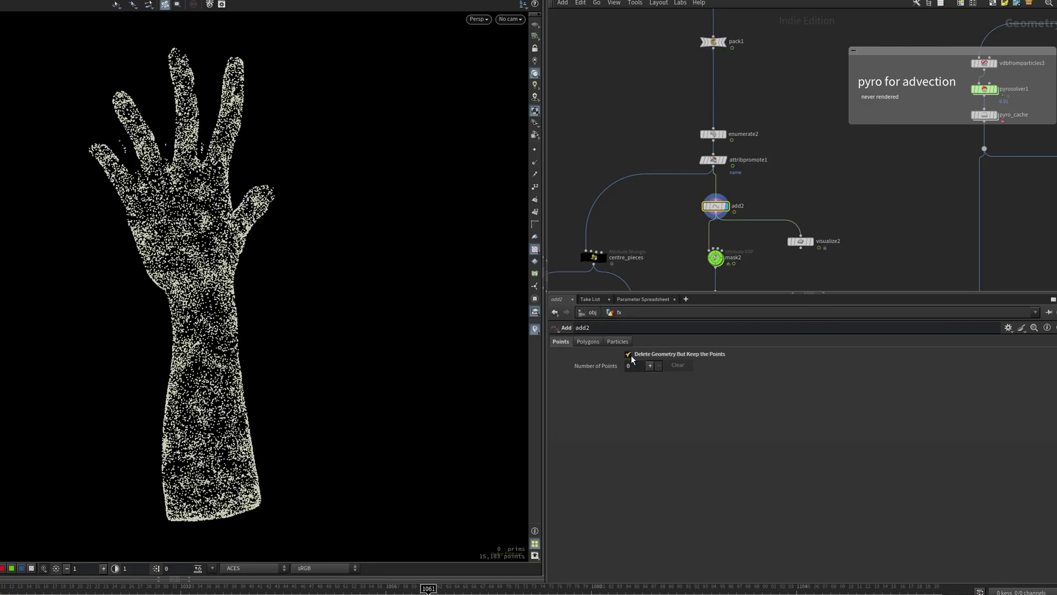
pyautogui.click(714, 42)
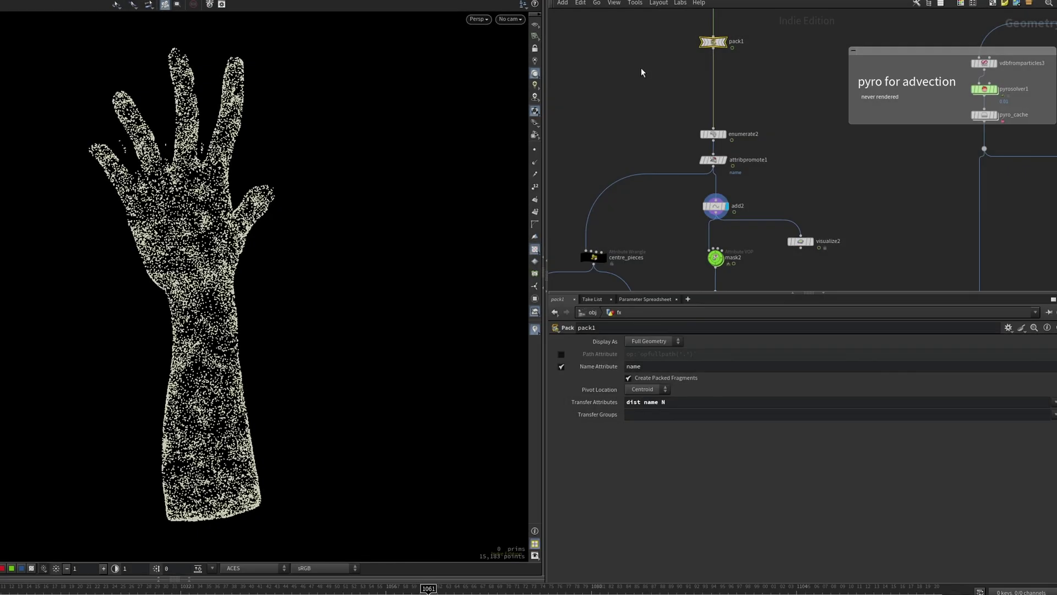
pyautogui.click(800, 242)
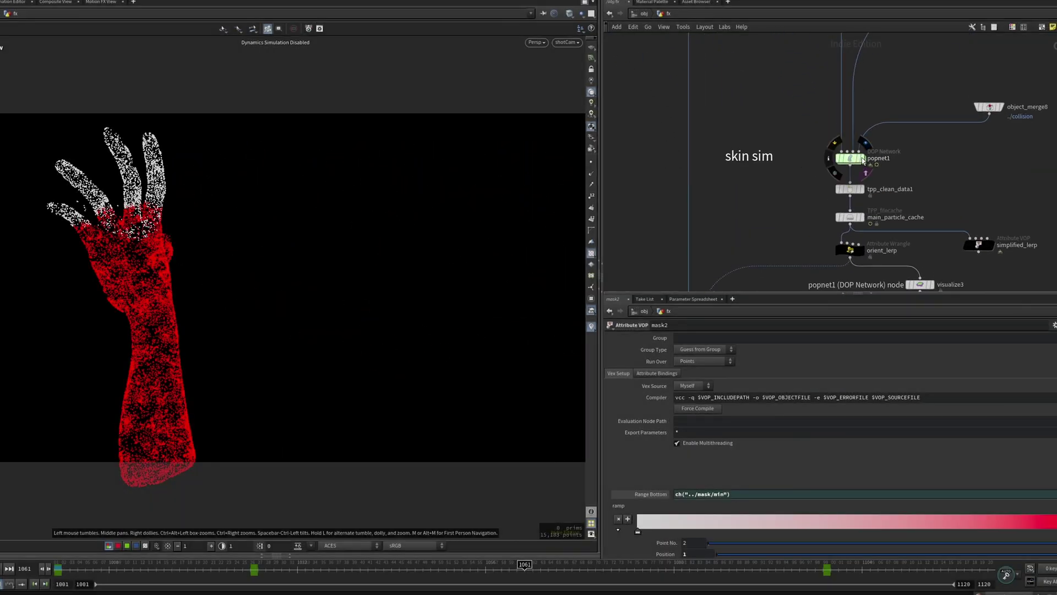
pyautogui.moveTo(919, 126); pyautogui.dragTo(921, 127)
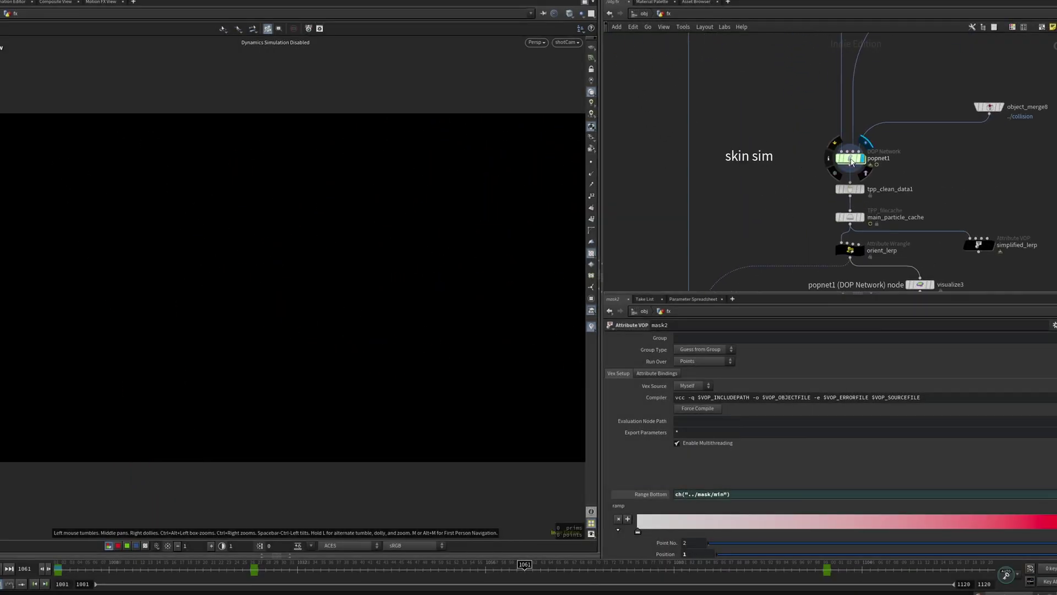
# Inside popnet1, review popwrangle1, popdrag1, popwind1 and popadvectbyvolumes1, then return to the pyro for advection box.
pyautogui.doubleClick(848, 159)
pyautogui.click(893, 119)
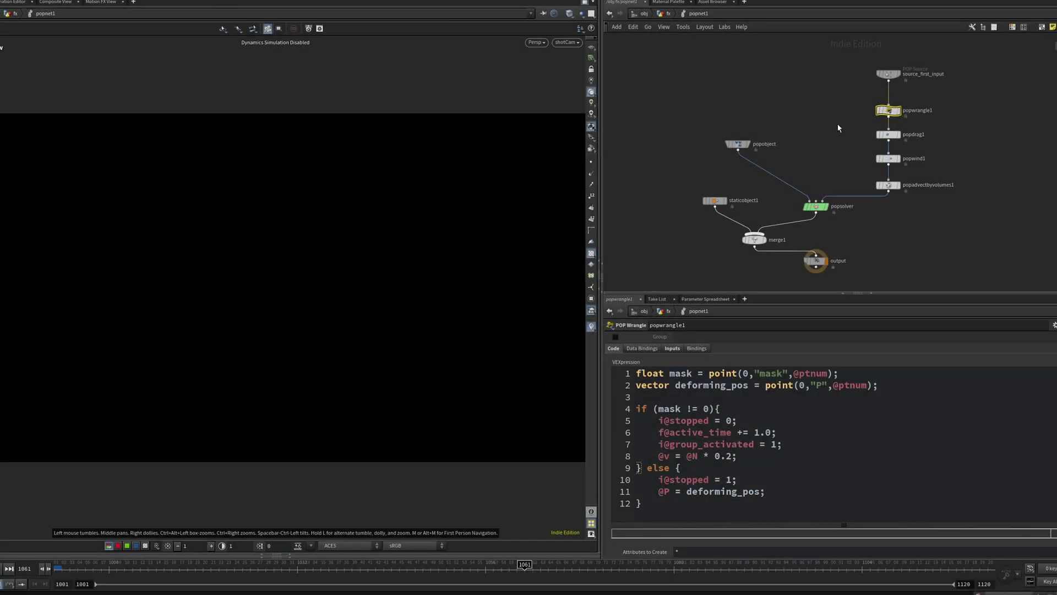
pyautogui.click(888, 134)
pyautogui.click(890, 163)
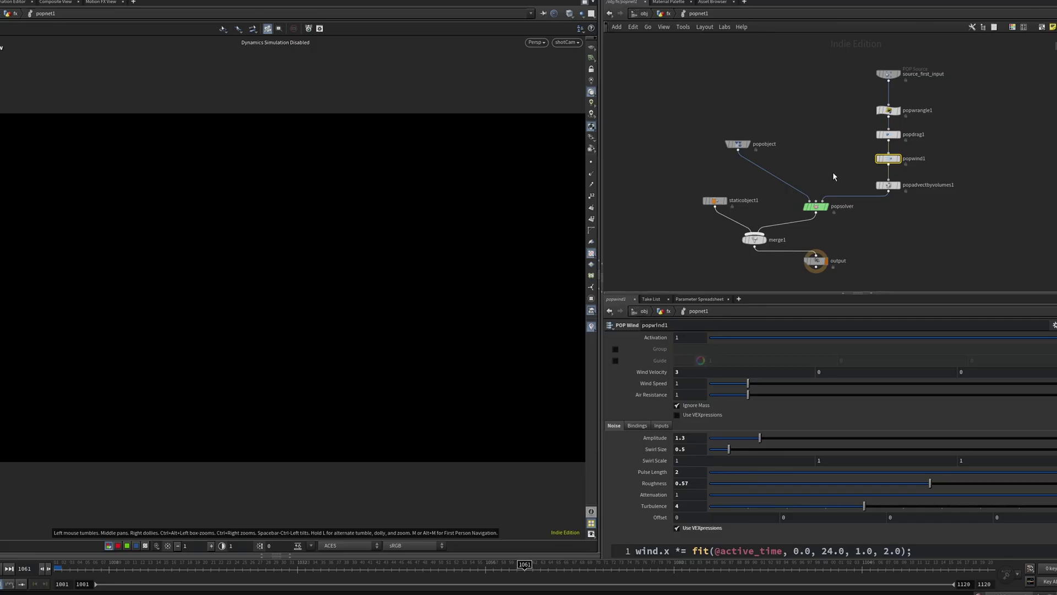
pyautogui.click(888, 185)
pyautogui.press('u')
pyautogui.moveTo(940, 180); pyautogui.dragTo(724, 156, button='middle')
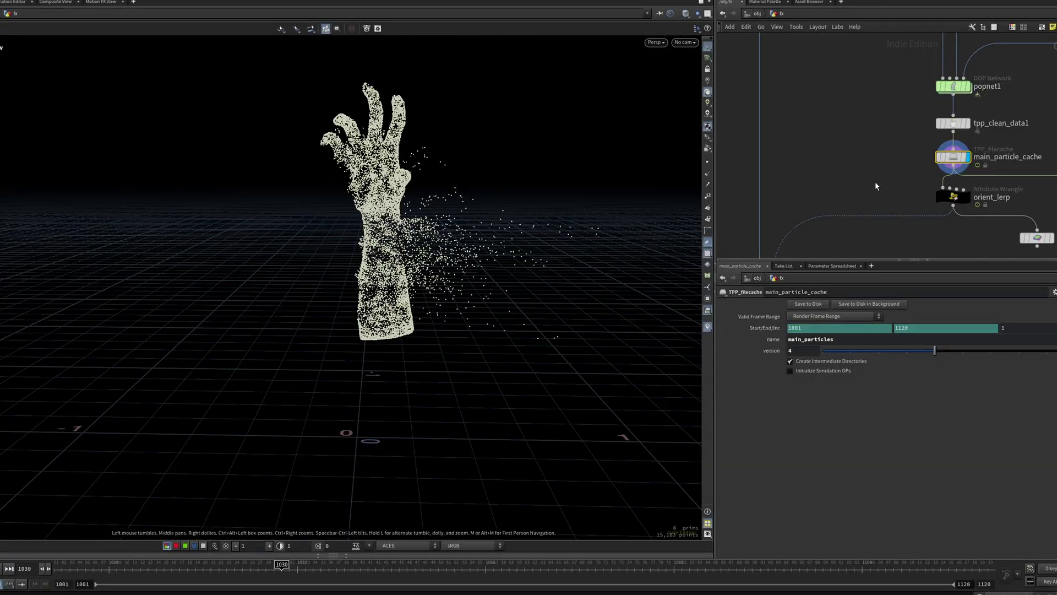
# Display copytopoints2's cached particles on the skin pieces and bring up the viewport camera list.
pyautogui.click(835, 133)
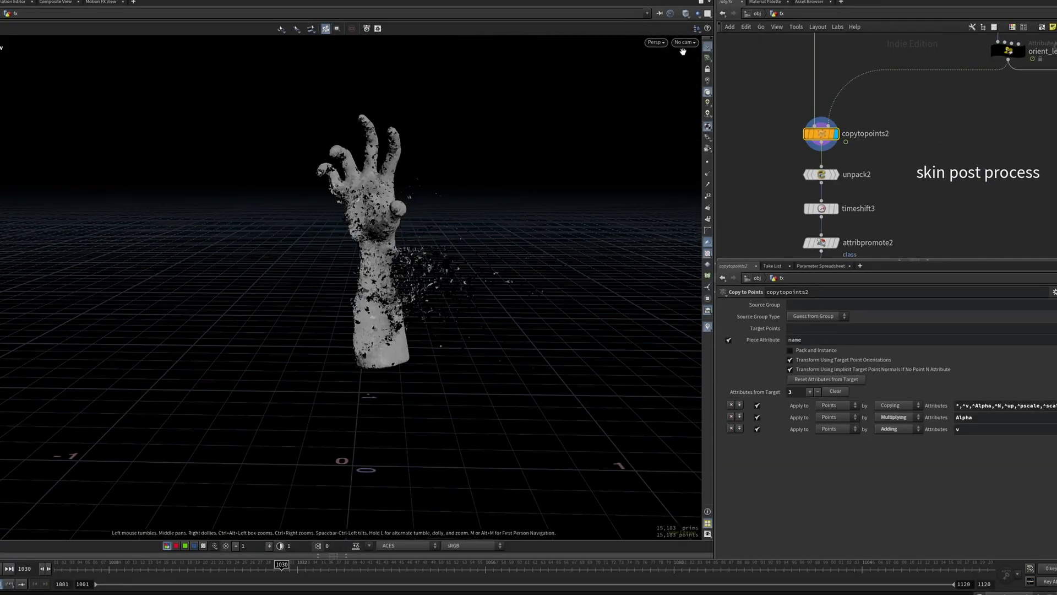
pyautogui.click(685, 43)
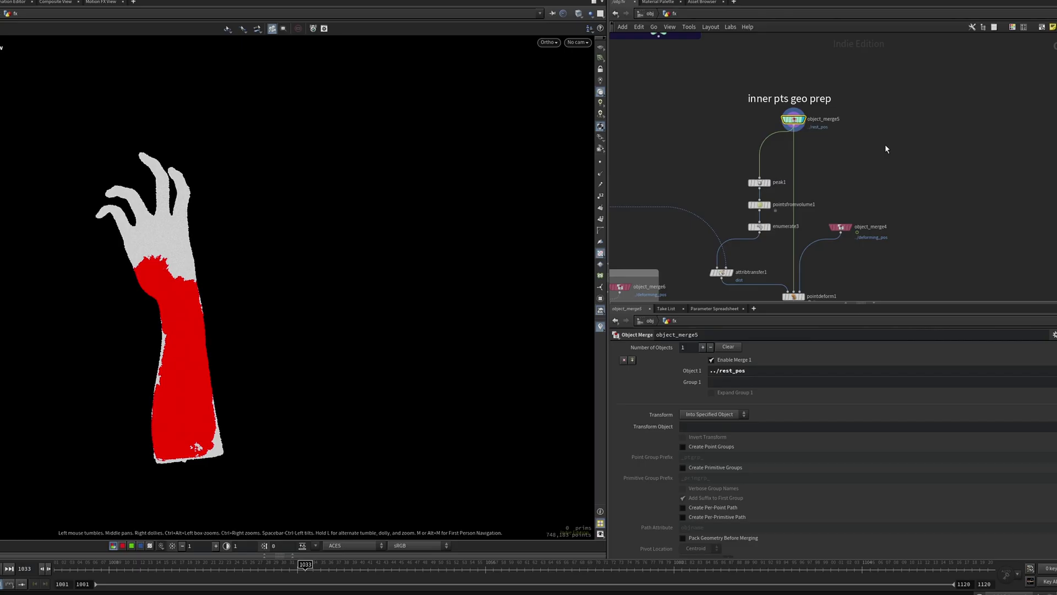
# Step through attribtransfer1, pointdeform1, mask5 and split5, scrubbing between frames 1039 and 1095.
pyautogui.scroll(3, 776, 118)
pyautogui.press('Down')
pyautogui.press('Down')
pyautogui.press('Down')
pyautogui.press('Down')
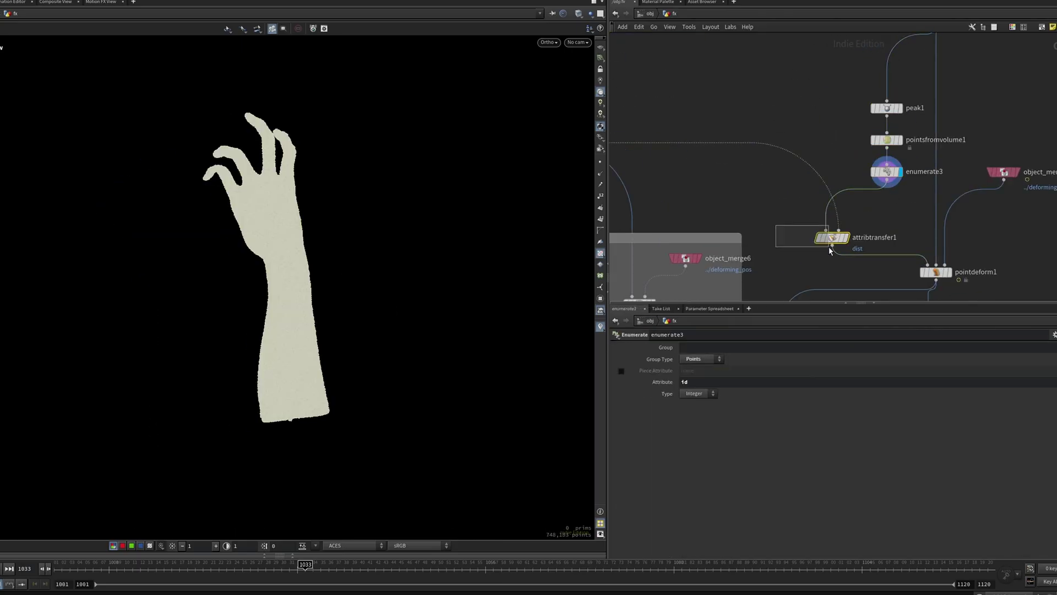
pyautogui.middleClick(819, 246)
pyautogui.moveTo(351, 233); pyautogui.dragTo(465, 219)
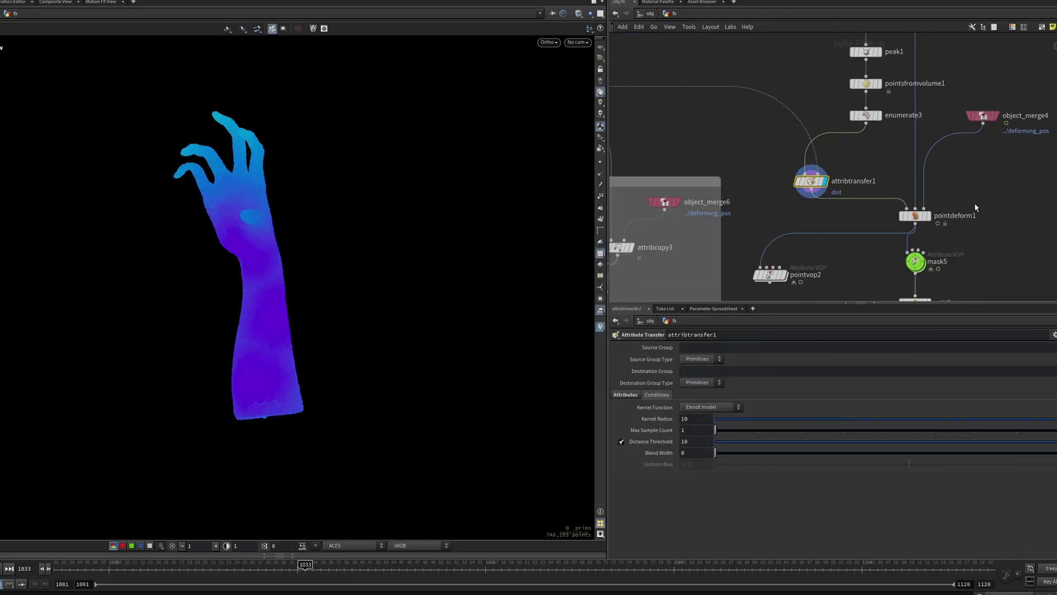
pyautogui.press('Down')
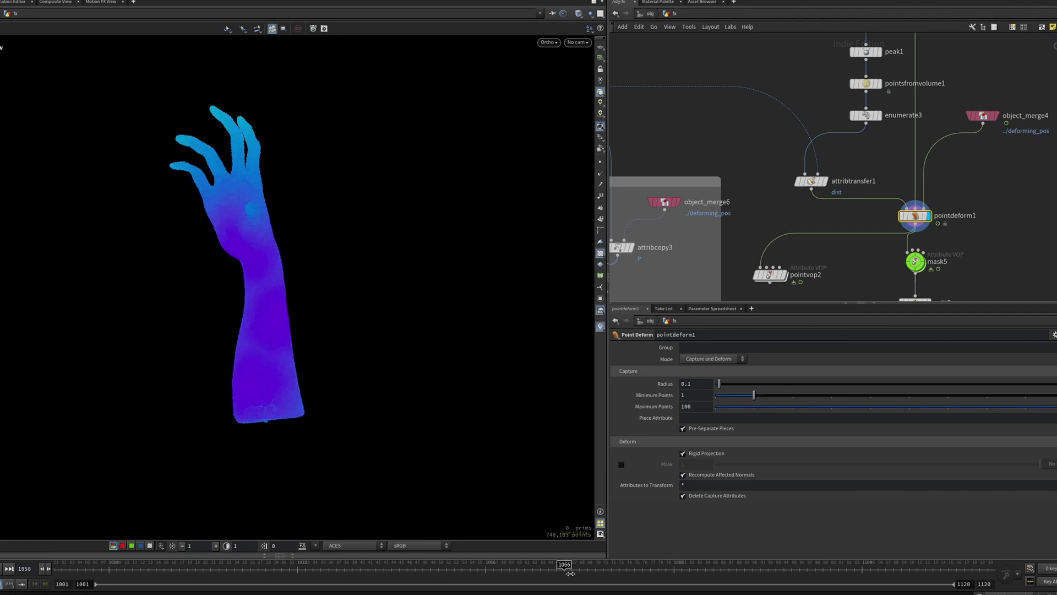
pyautogui.moveTo(570, 573); pyautogui.dragTo(364, 567)
pyautogui.press('Down')
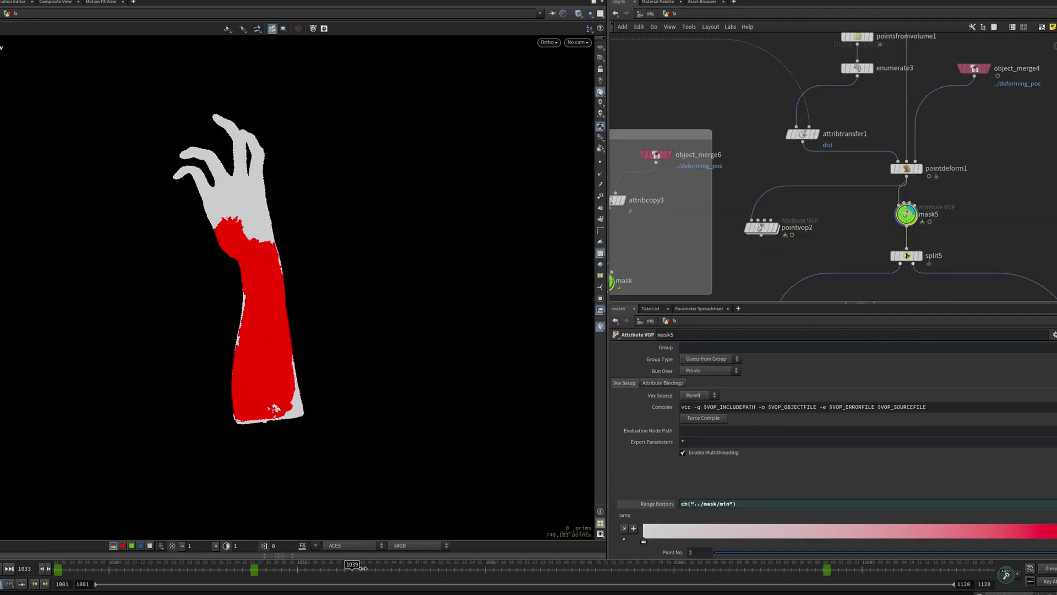
pyautogui.moveTo(588, 567); pyautogui.dragTo(791, 568)
pyautogui.moveTo(884, 241); pyautogui.dragTo(791, 155, button='middle')
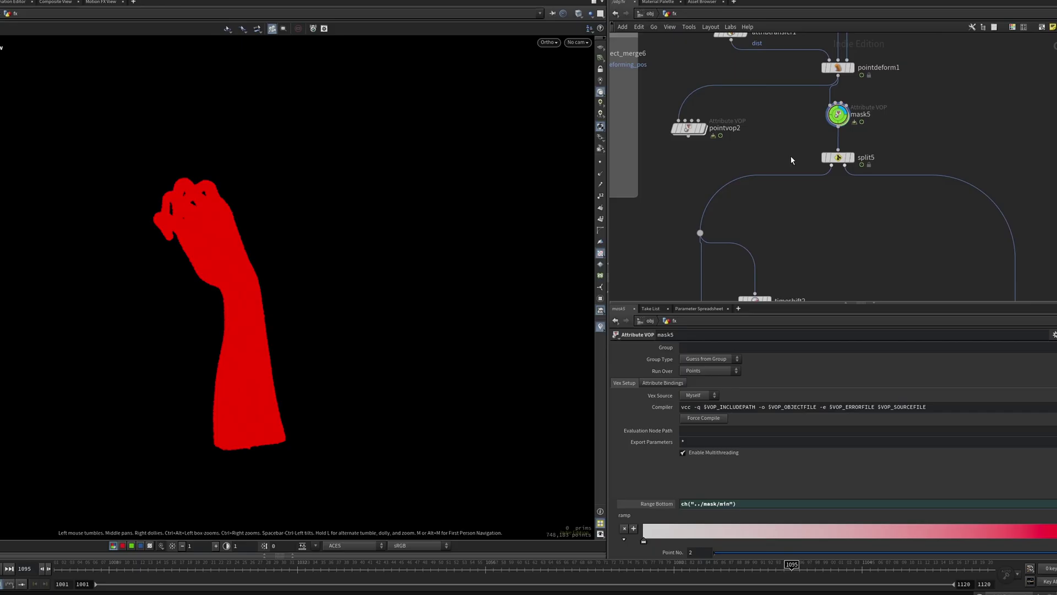
pyautogui.press('Down')
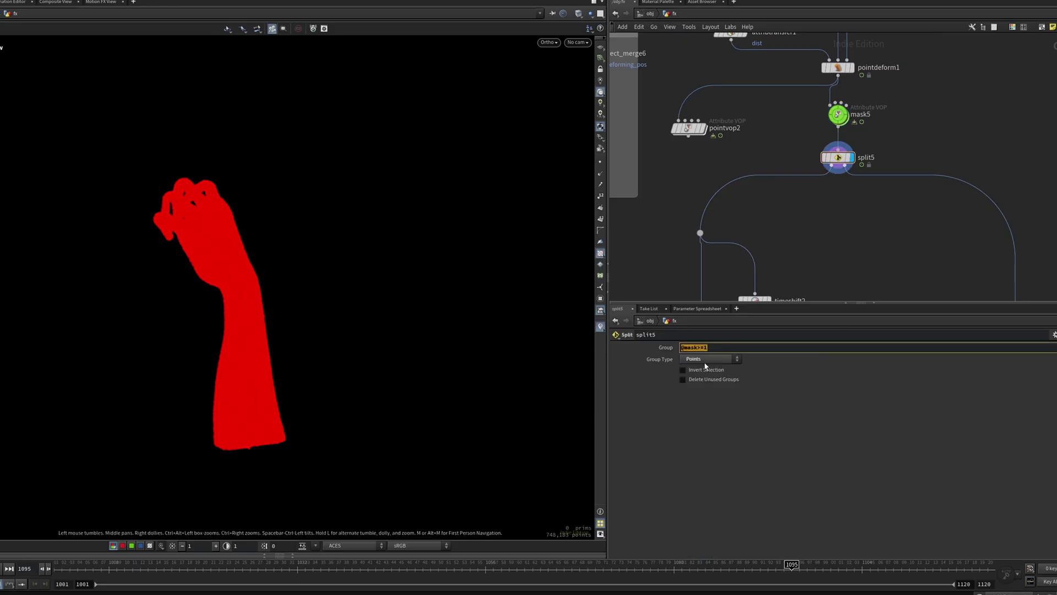
# Play pyro_source_cache through frame 1107, then scrub the collision chain's volume.
pyautogui.press('1')
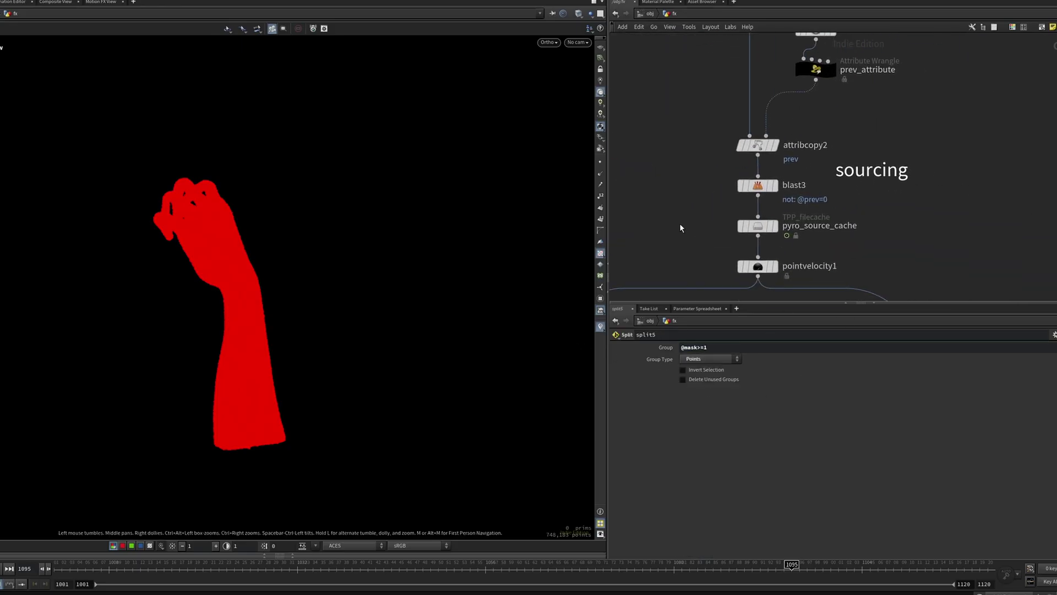
pyautogui.click(758, 225)
pyautogui.moveTo(69, 567); pyautogui.dragTo(886, 567)
pyautogui.press('2')
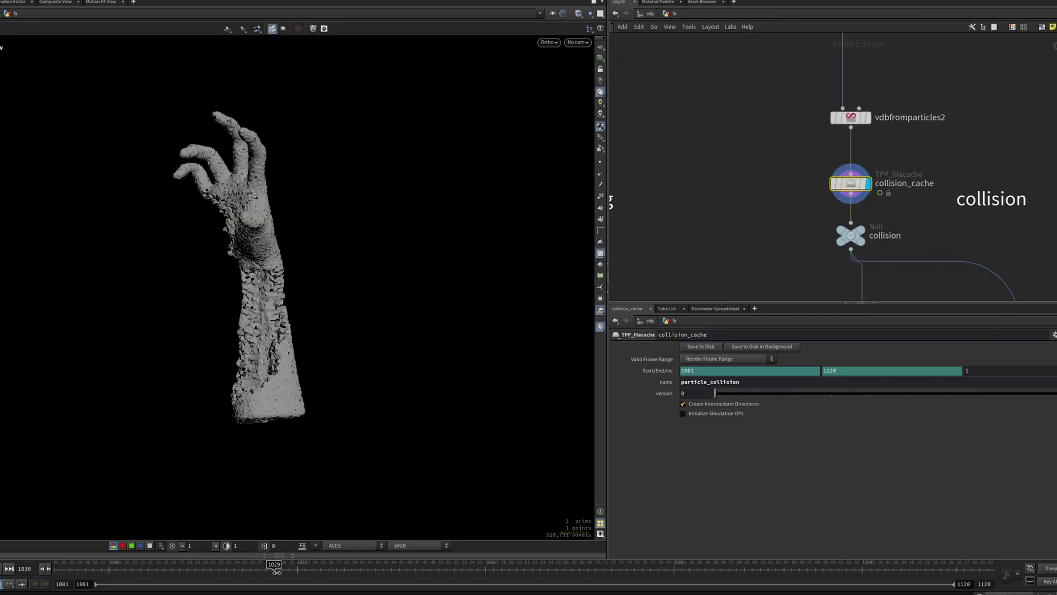
pyautogui.moveTo(277, 572); pyautogui.dragTo(386, 571)
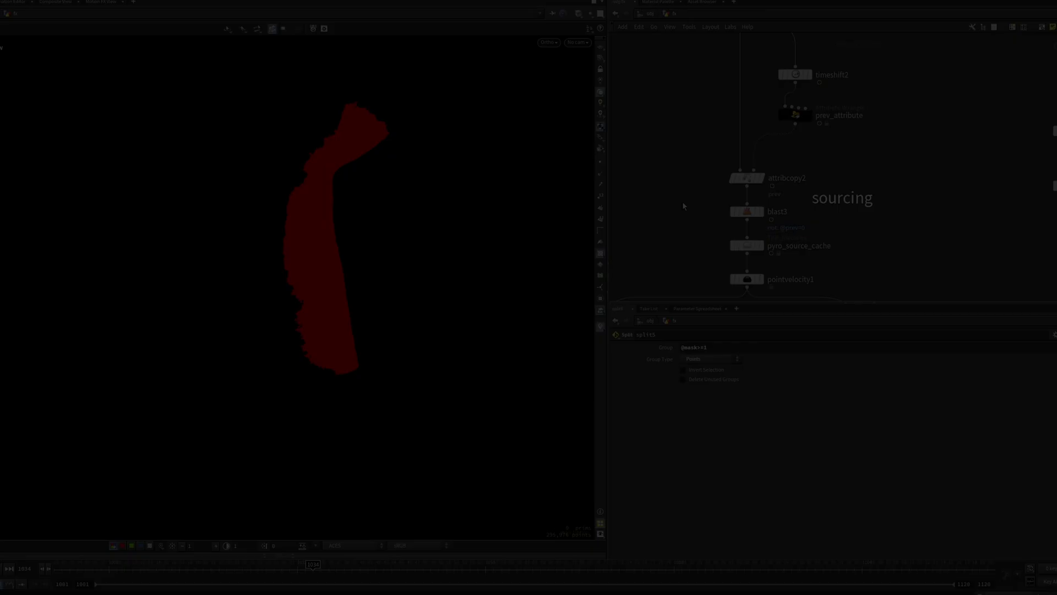
# Display blast3 at frame 1056, then inspect prev_attribute, timeshift2 and attribcopy2's node info.
pyautogui.click(760, 211)
pyautogui.moveTo(459, 571); pyautogui.dragTo(535, 576)
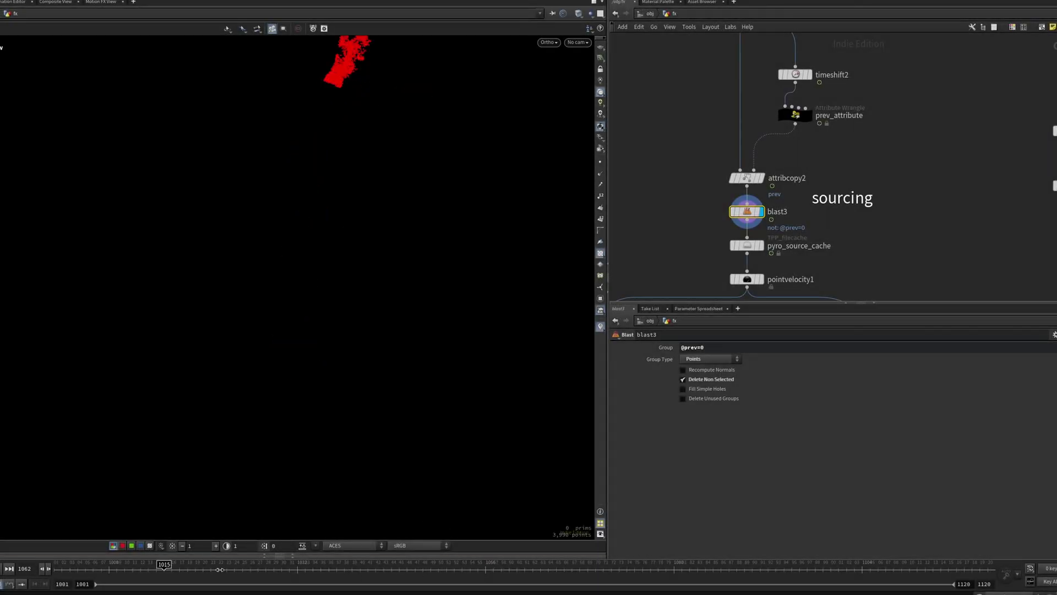
pyautogui.moveTo(901, 134); pyautogui.dragTo(896, 190, button='middle')
pyautogui.click(805, 131)
pyautogui.click(783, 168)
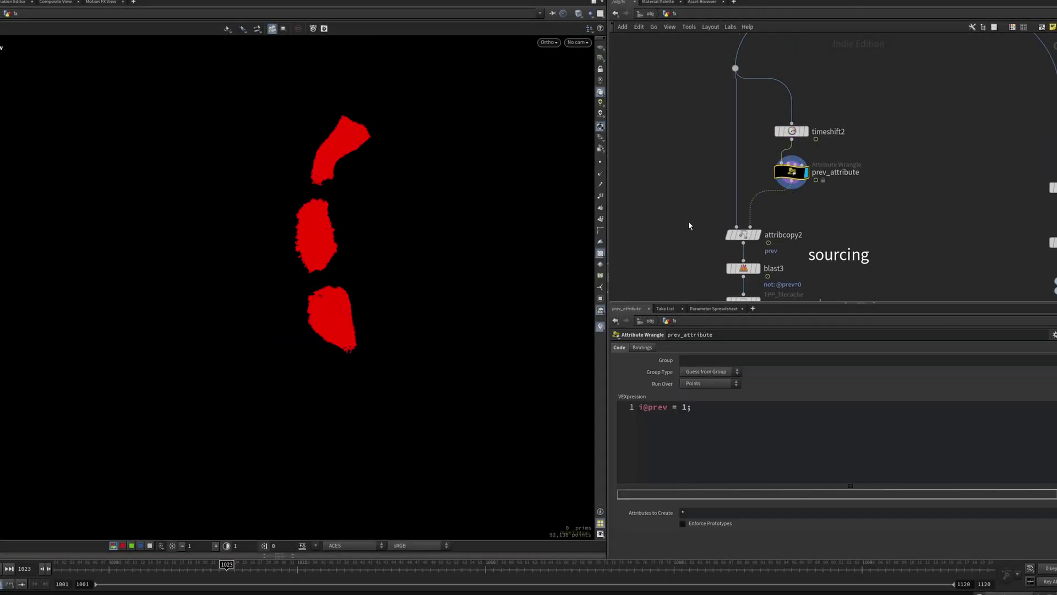
pyautogui.click(735, 242)
pyautogui.middleClick(734, 243)
# Scrub to about frame 1035 and display the pyro_source_cache output.
pyautogui.scroll(3, 182, 229)
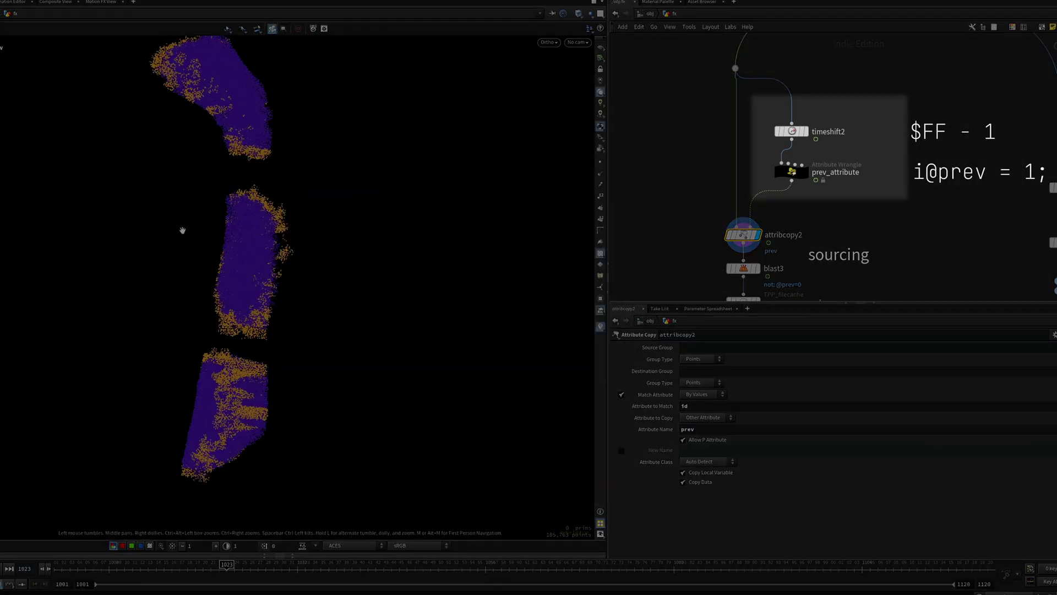
pyautogui.moveTo(227, 564); pyautogui.dragTo(375, 567)
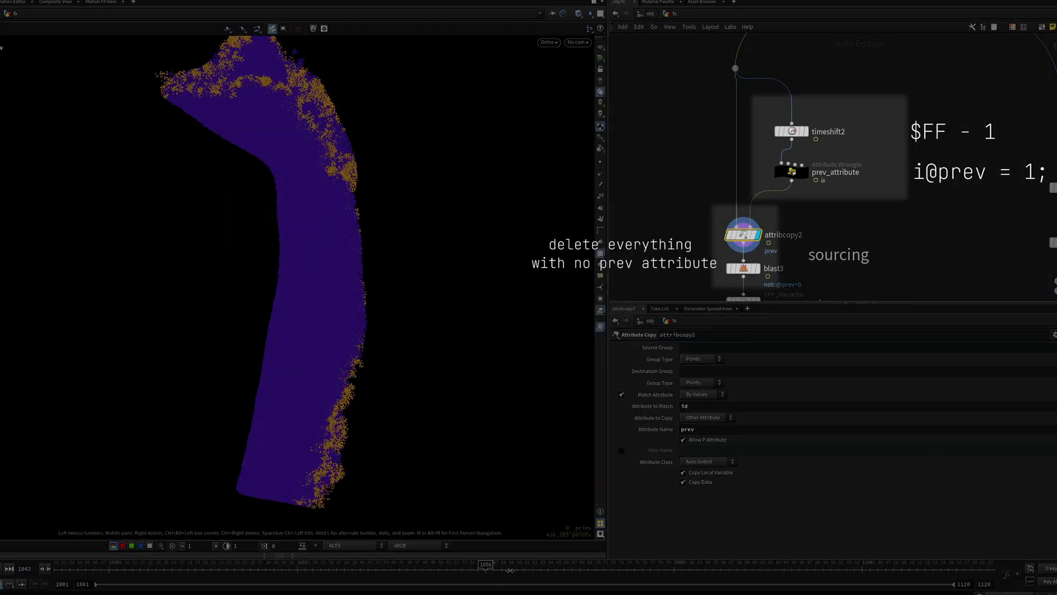
pyautogui.scroll(3, 420, 206)
pyautogui.moveTo(677, 284); pyautogui.dragTo(677, 234, button='middle')
pyautogui.click(755, 251)
pyautogui.scroll(-3, 338, 299)
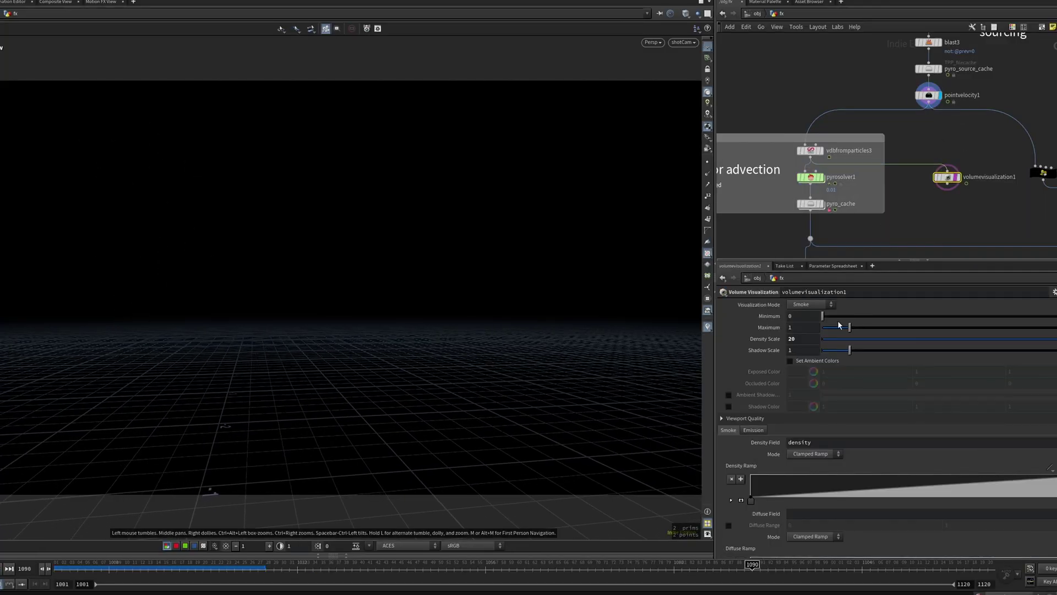
# Show pyrosolver1's parameters.
pyautogui.click(810, 177)
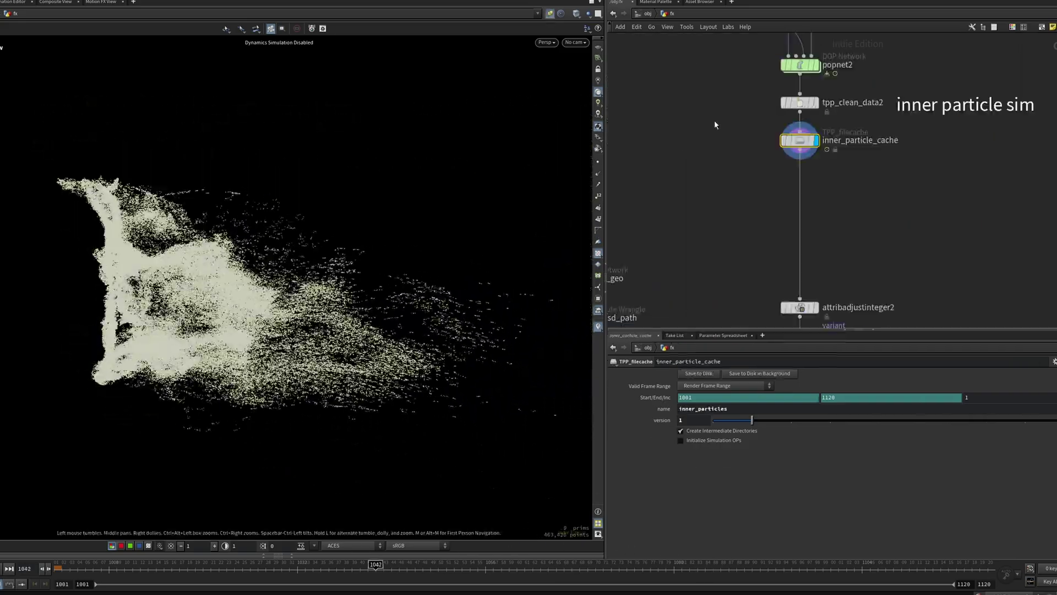
# Check inner_particle_cache's point count, then select popadvectbyvolumes1 in popnet2 and compare early and late frames.
pyautogui.middleClick(797, 144)
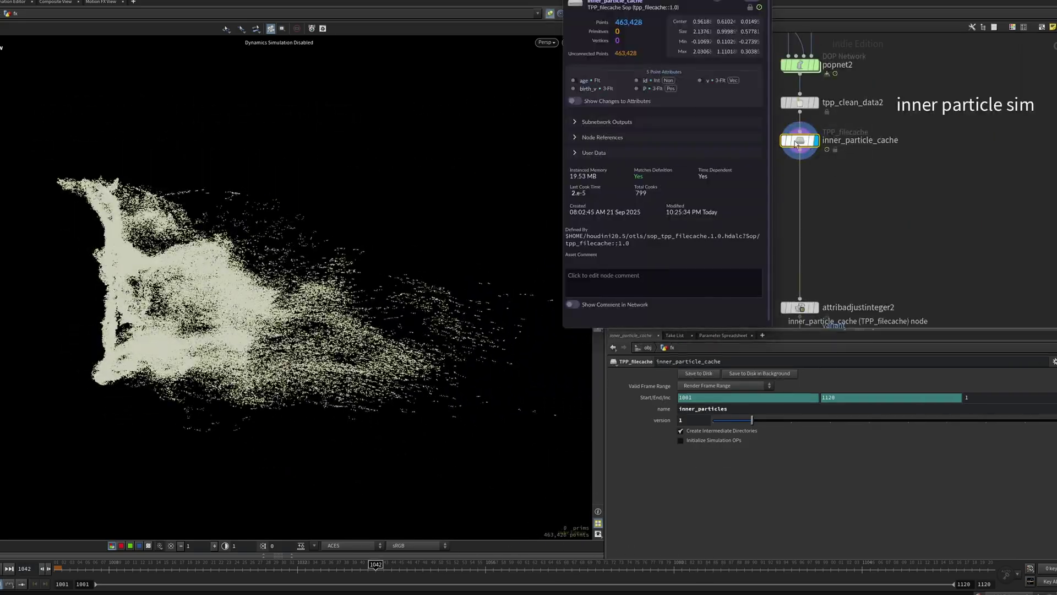
pyautogui.doubleClick(801, 65)
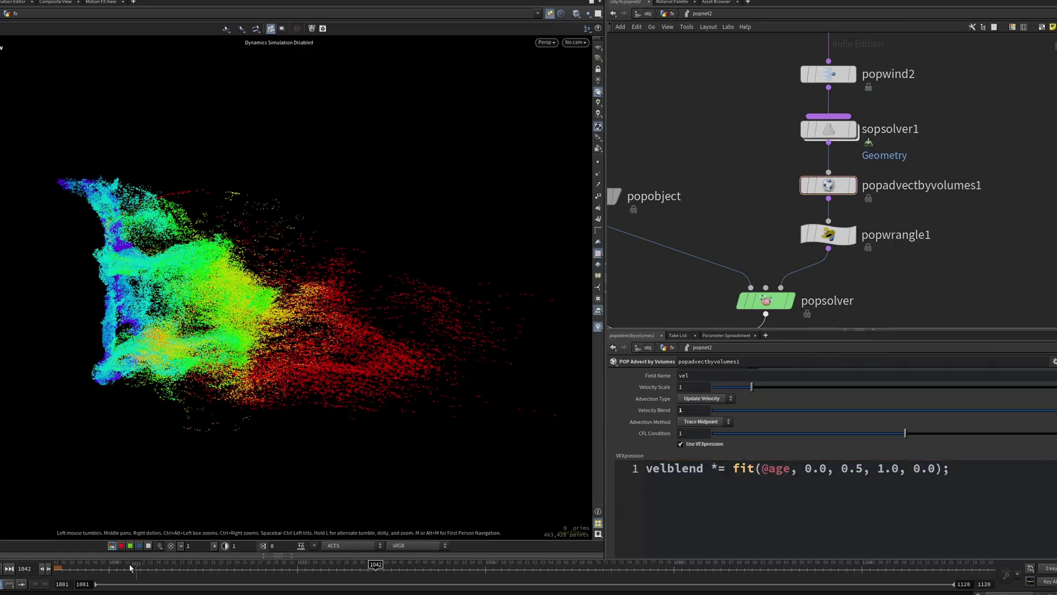
pyautogui.moveTo(131, 567)
pyautogui.mouseDown()
pyautogui.moveTo(737, 567)
pyautogui.moveTo(454, 568)
pyautogui.mouseUp()
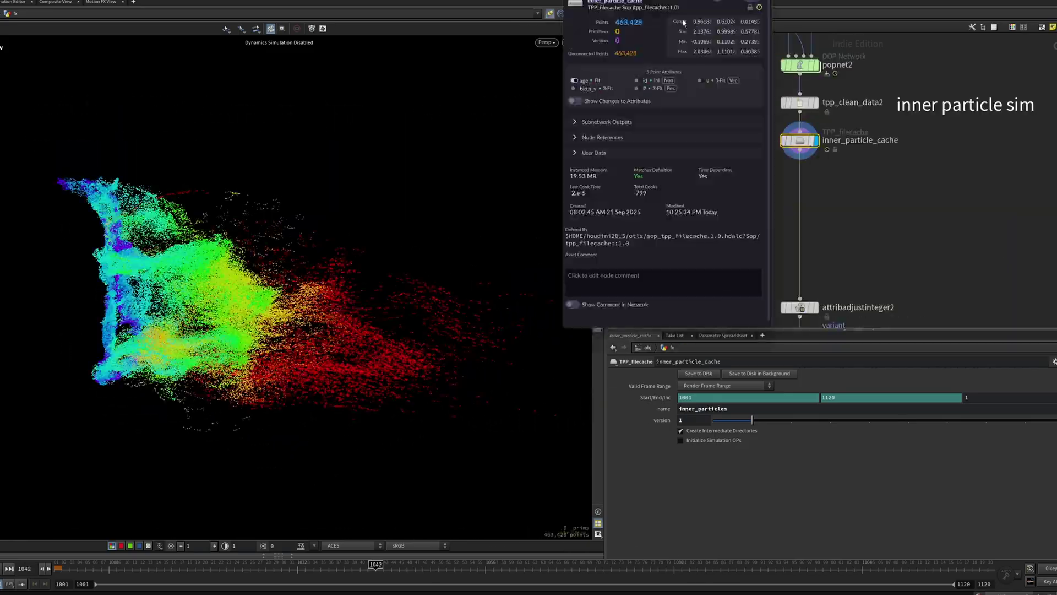
pyautogui.doubleClick(774, 184)
pyautogui.moveTo(747, 161); pyautogui.dragTo(1015, 209)
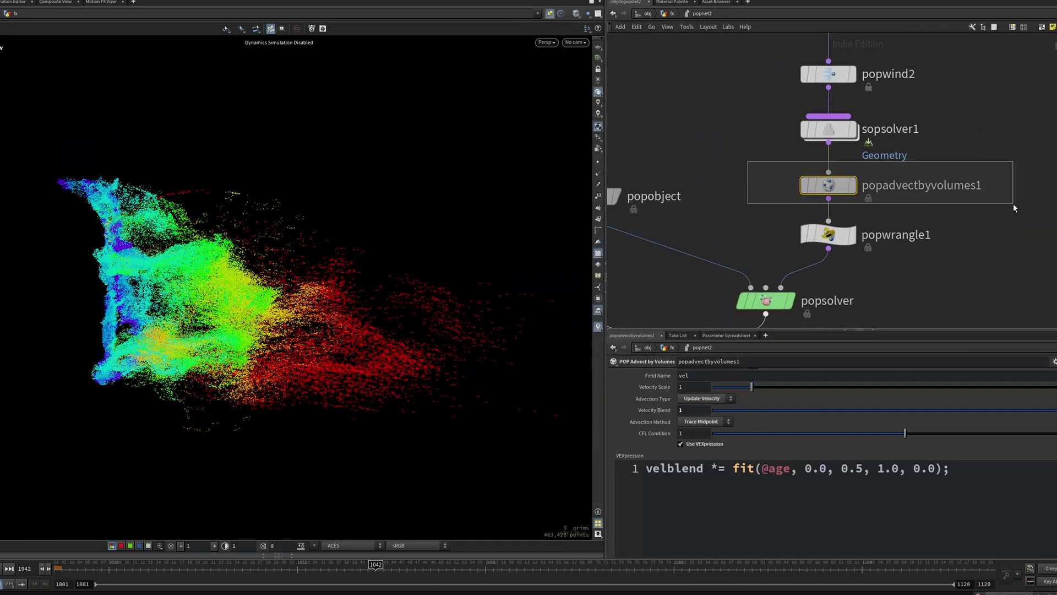
pyautogui.moveTo(157, 559); pyautogui.dragTo(464, 555)
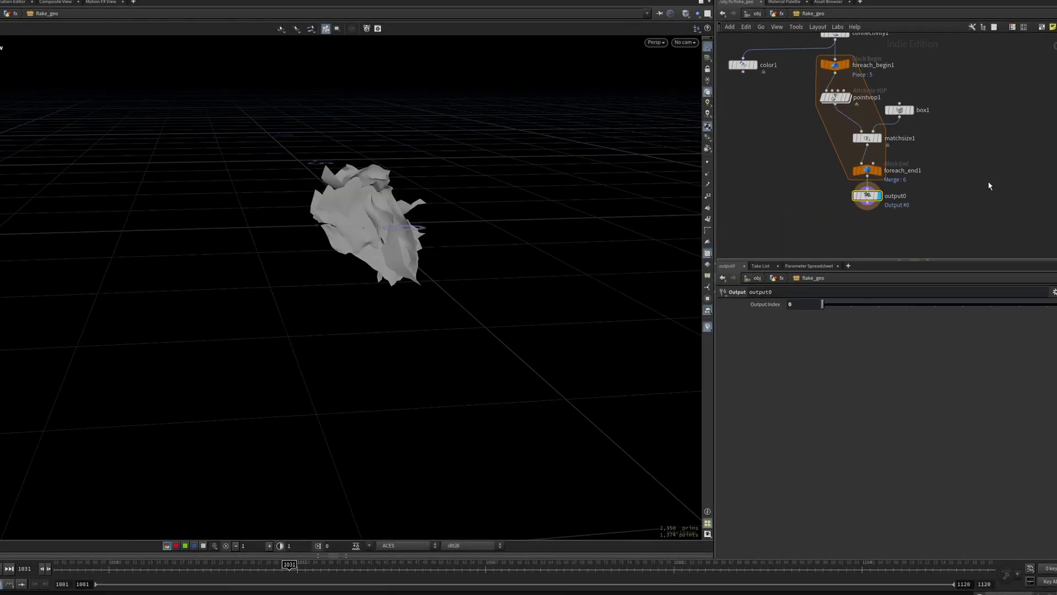
# Go up to the fx network and display copytopoints3's flake shapes laid out for instancing.
pyautogui.press('u')
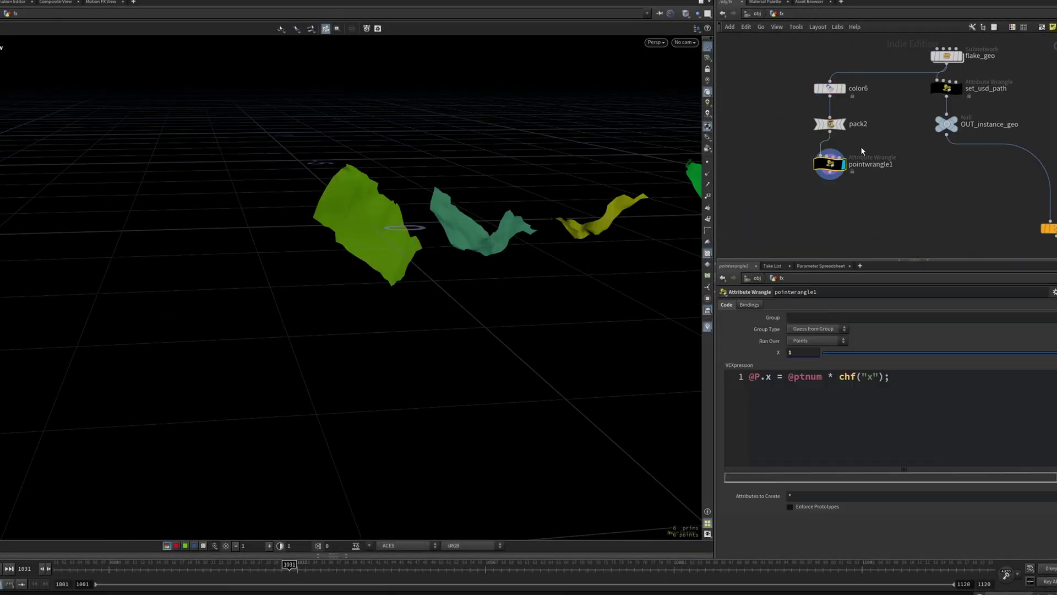
pyautogui.scroll(-3, 389, 303)
pyautogui.moveTo(819, 207); pyautogui.dragTo(802, 184, button='middle')
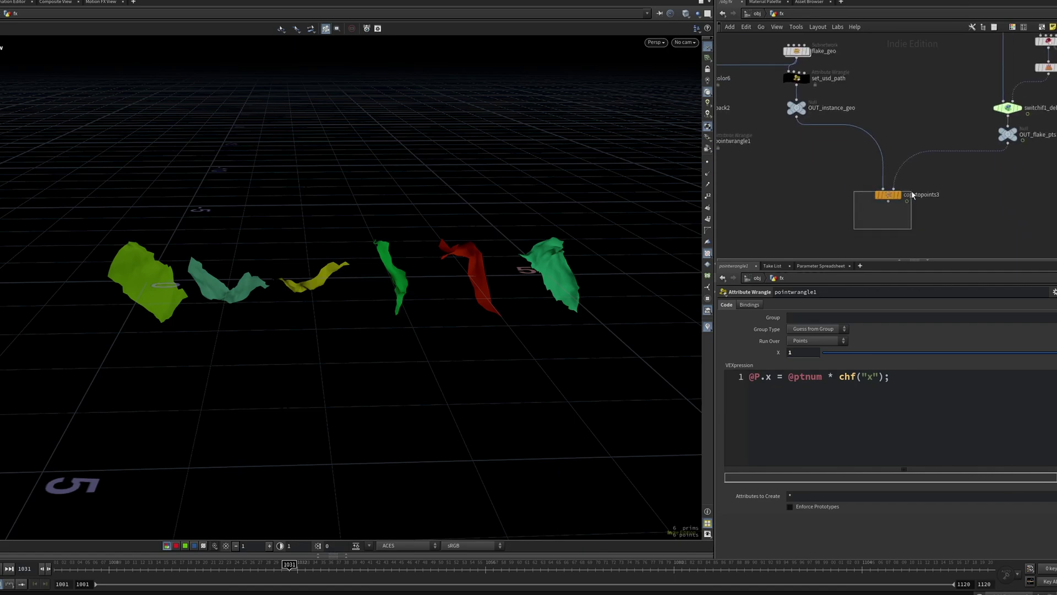
pyautogui.click(888, 195)
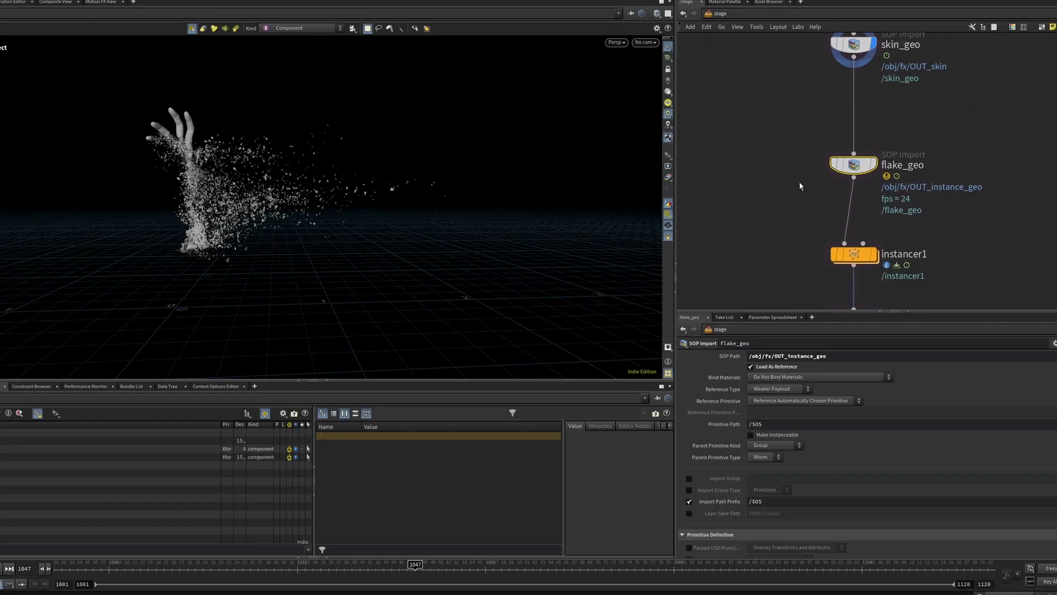
# Display instancer1's flakes in the viewport and look inside it at its point source.
pyautogui.press('r')
pyautogui.moveTo(295, 244); pyautogui.dragTo(432, 145)
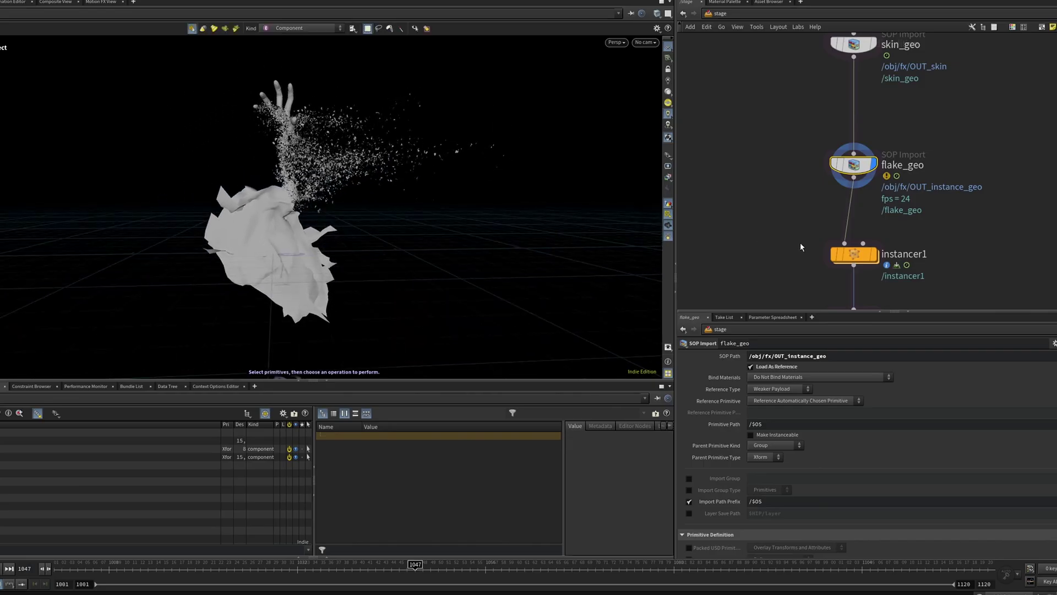
pyautogui.click(854, 254)
pyautogui.click(874, 254)
pyautogui.press('i')
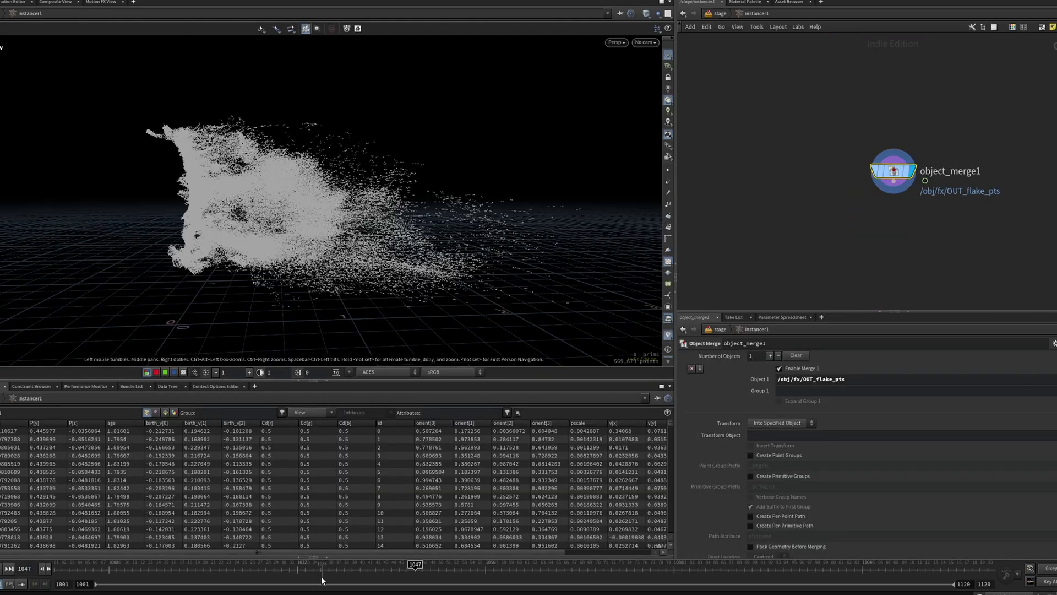
pyautogui.press('u')
# Add a SOP Import of /obj/fx/copytopoints3 that turns packed primitives into a point instancer.
pyautogui.press('Tab')
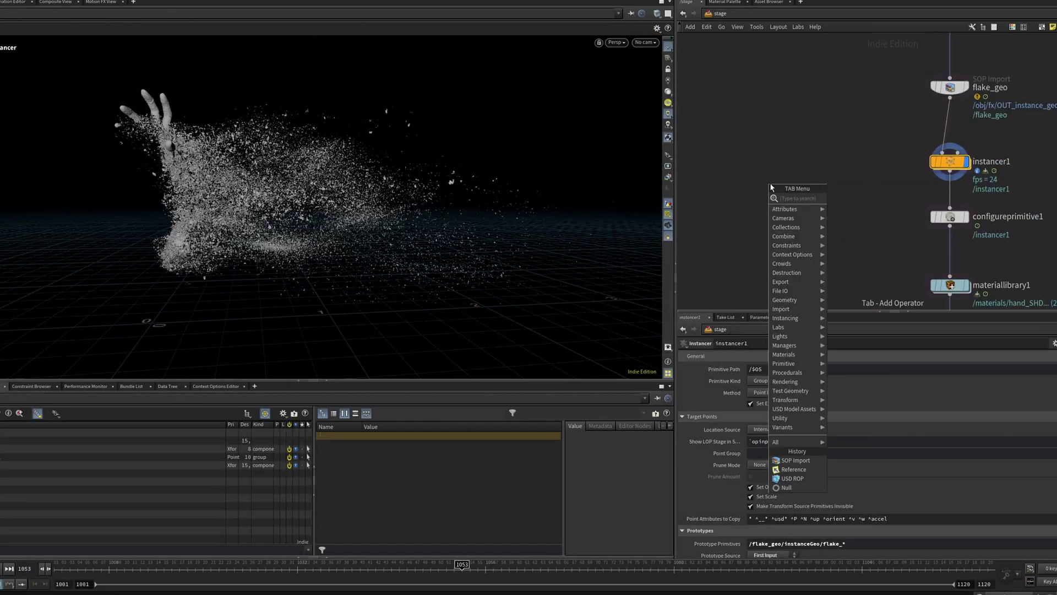
pyautogui.write('sop')
pyautogui.press('Return')
pyautogui.click(769, 183)
pyautogui.click(683, 475)
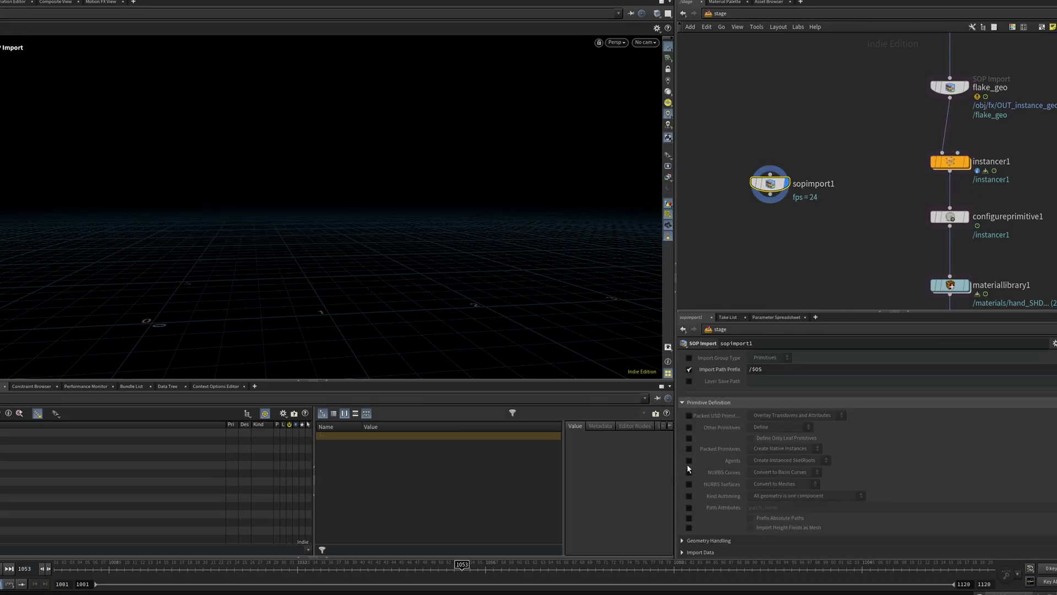
pyautogui.click(781, 355)
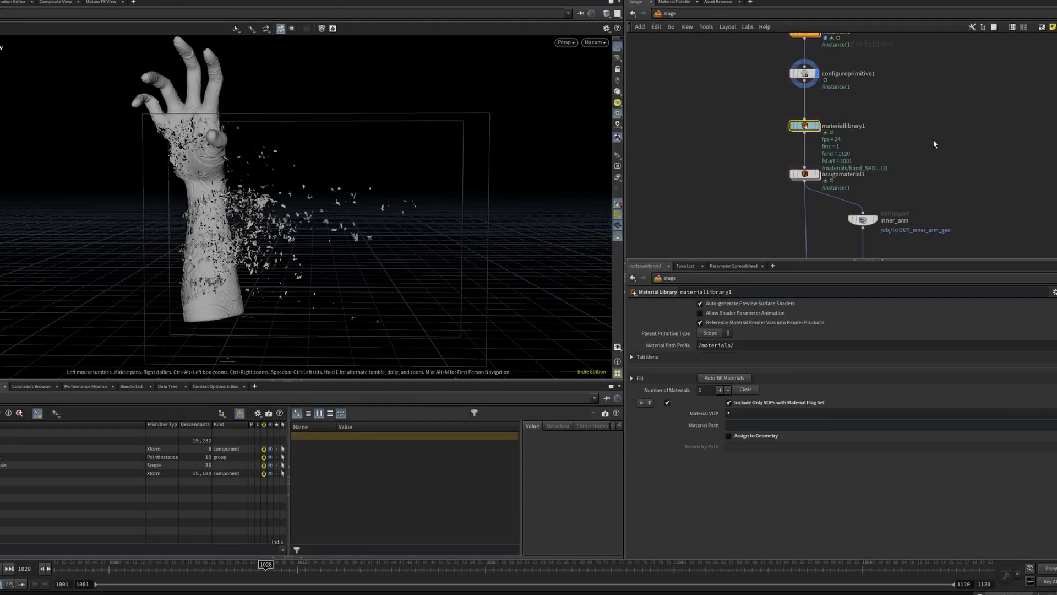
# Dive through materiallibrary1 into the hand_SHD MaterialX graph and maximize that pane.
pyautogui.press('i')
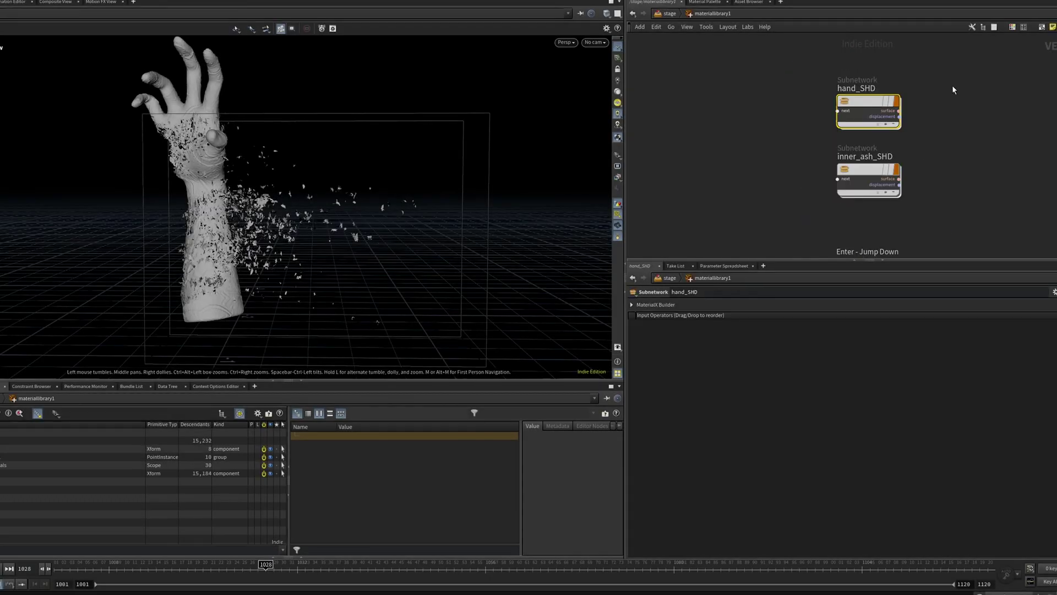
pyautogui.press('i')
pyautogui.hotkey('ctrl', 'b')
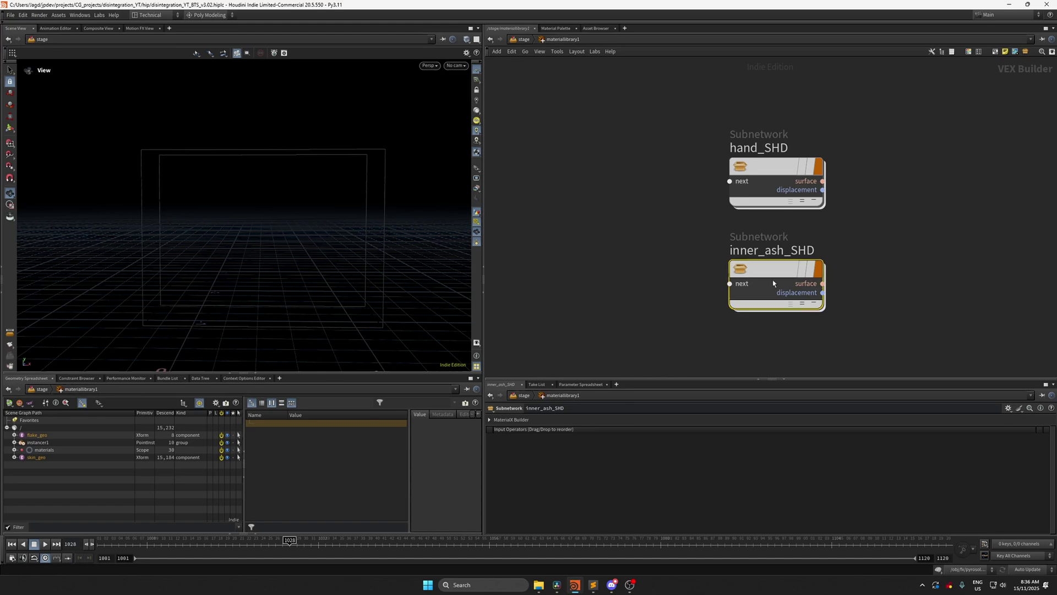
# Restore the layout and render the viewport live with Karma XPU.
pyautogui.press('i')
pyautogui.click(456, 65)
pyautogui.click(444, 112)
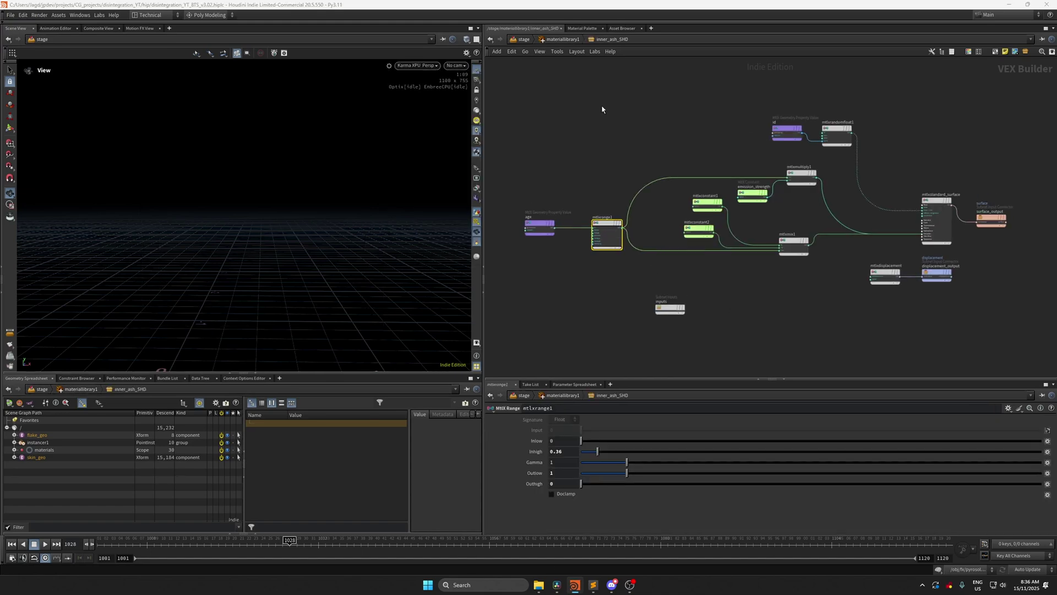
# Inspect the mtlxdisplacement and mtlxrange1 settings, then scroll the hip file's download page.
pyautogui.click(885, 279)
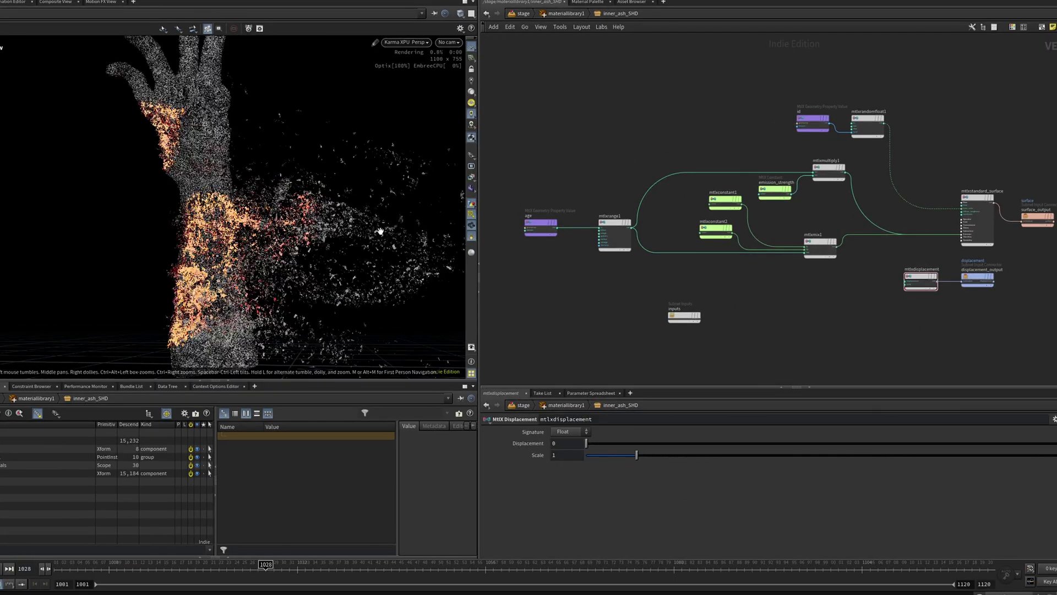
pyautogui.click(614, 234)
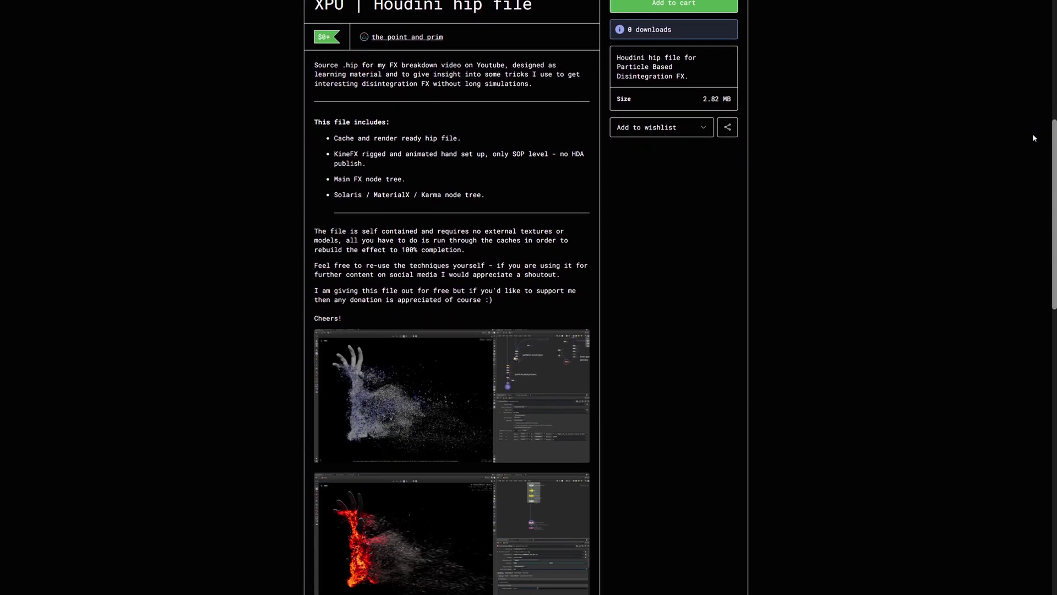
pyautogui.scroll(-6, 1036, 151)
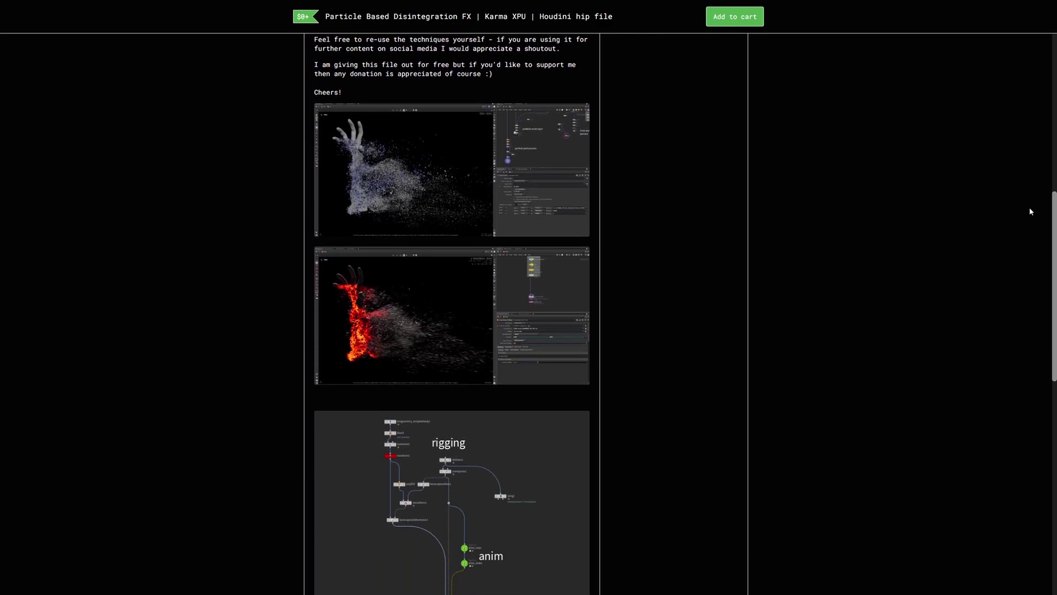